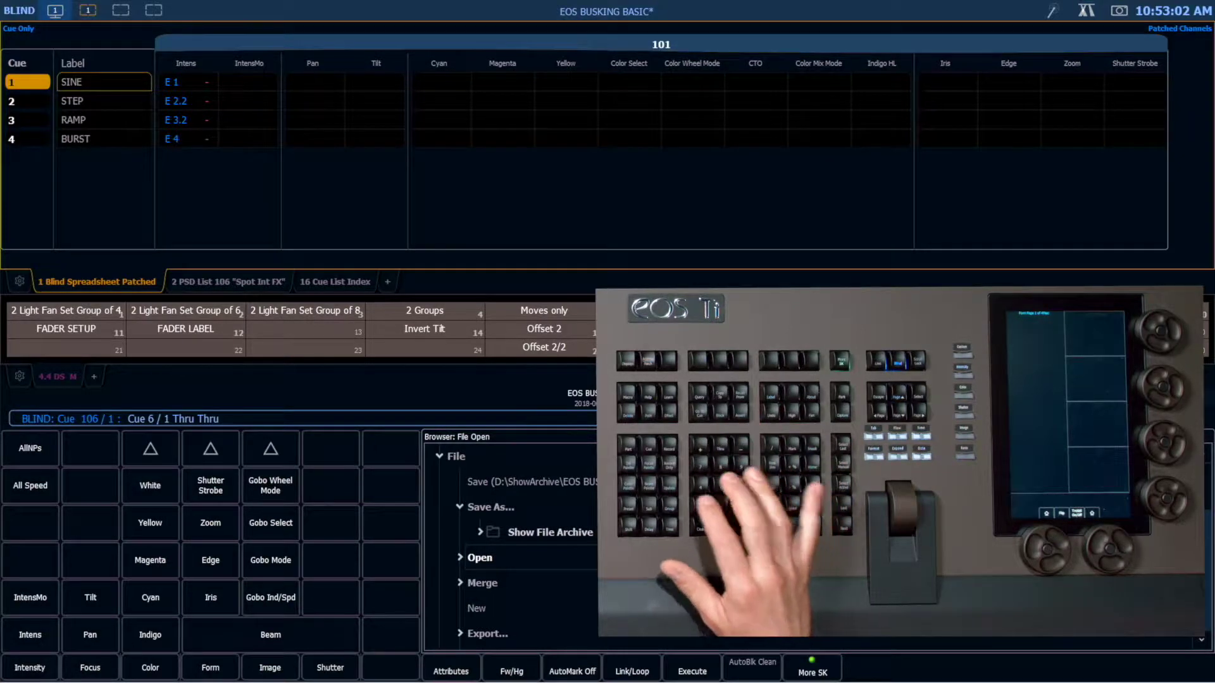
Create cues 6/1 through 4 in Blind and select cue 6/1 alone for editing.
{"action": "key", "text": "Return"}
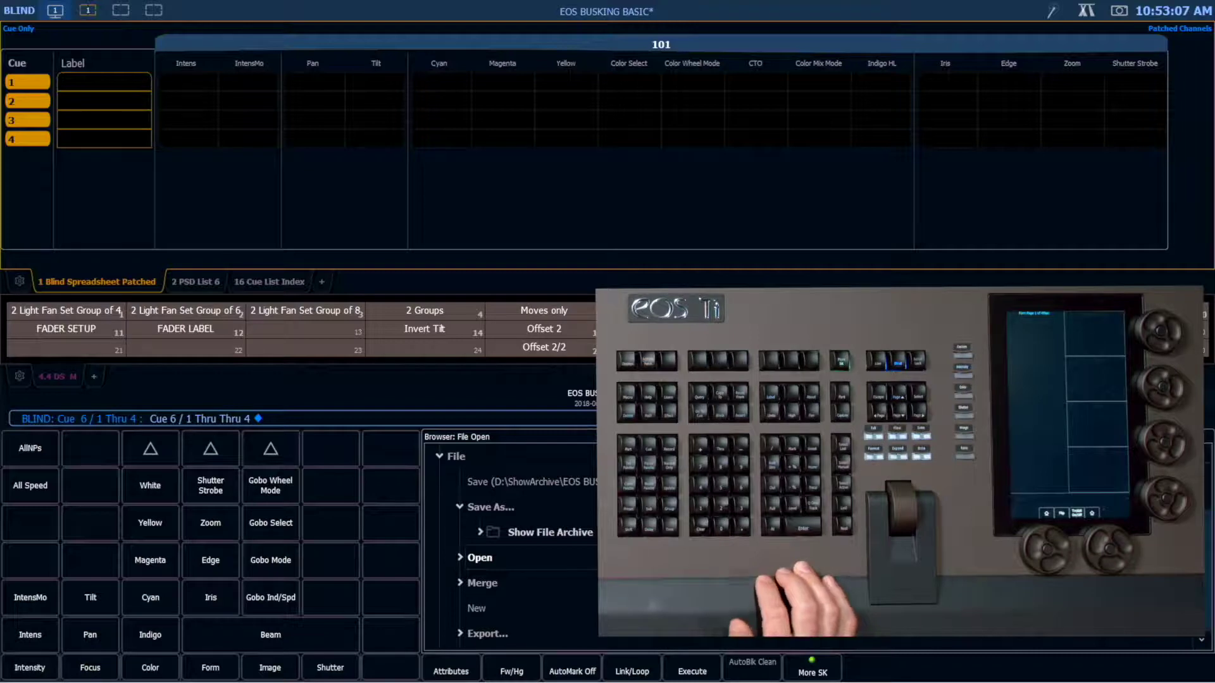
{"action": "key", "text": "1"}
{"action": "key", "text": "Return"}
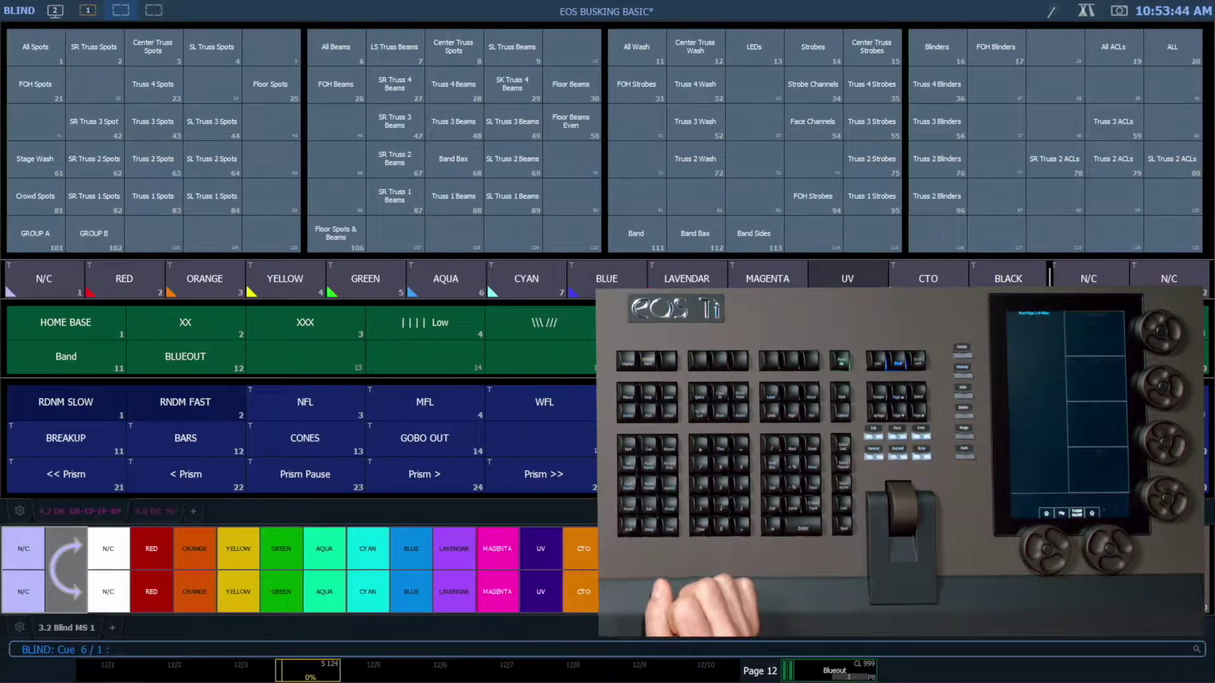
In cue 6/1, apply Effect 1 in random order to All Spots (Group 1) minus Floor Spots (Group 25).
{"action": "left_click", "coordinate": [35, 47]}
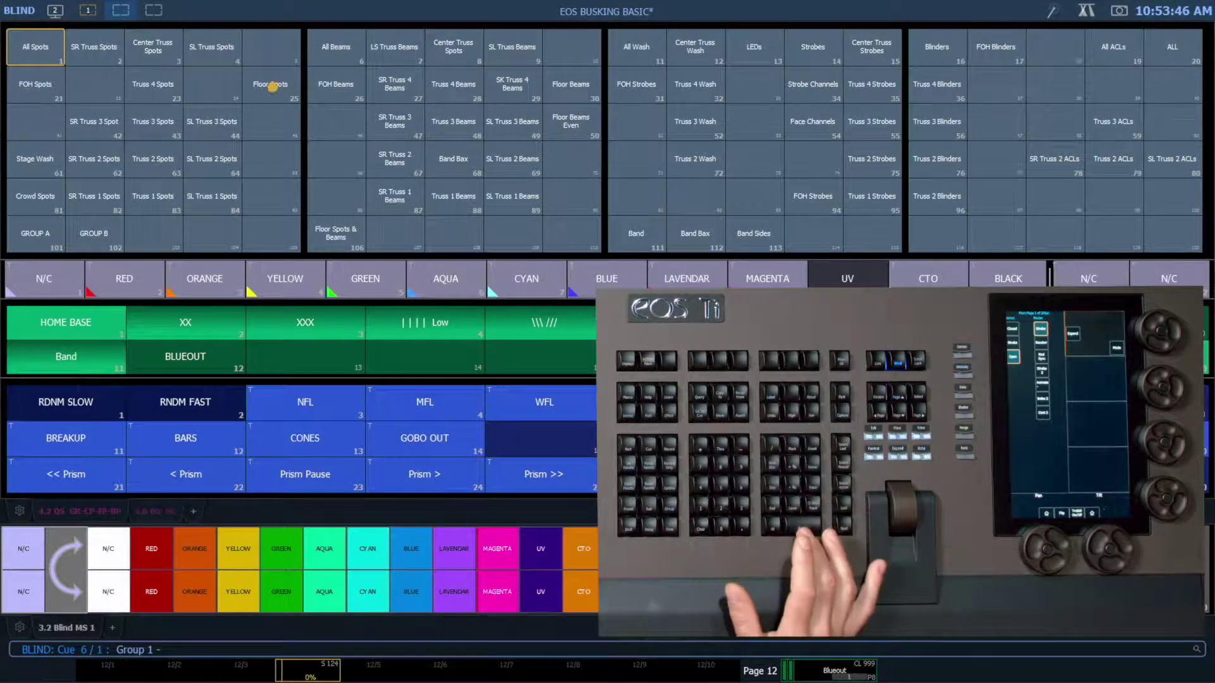
{"action": "left_click", "coordinate": [273, 87]}
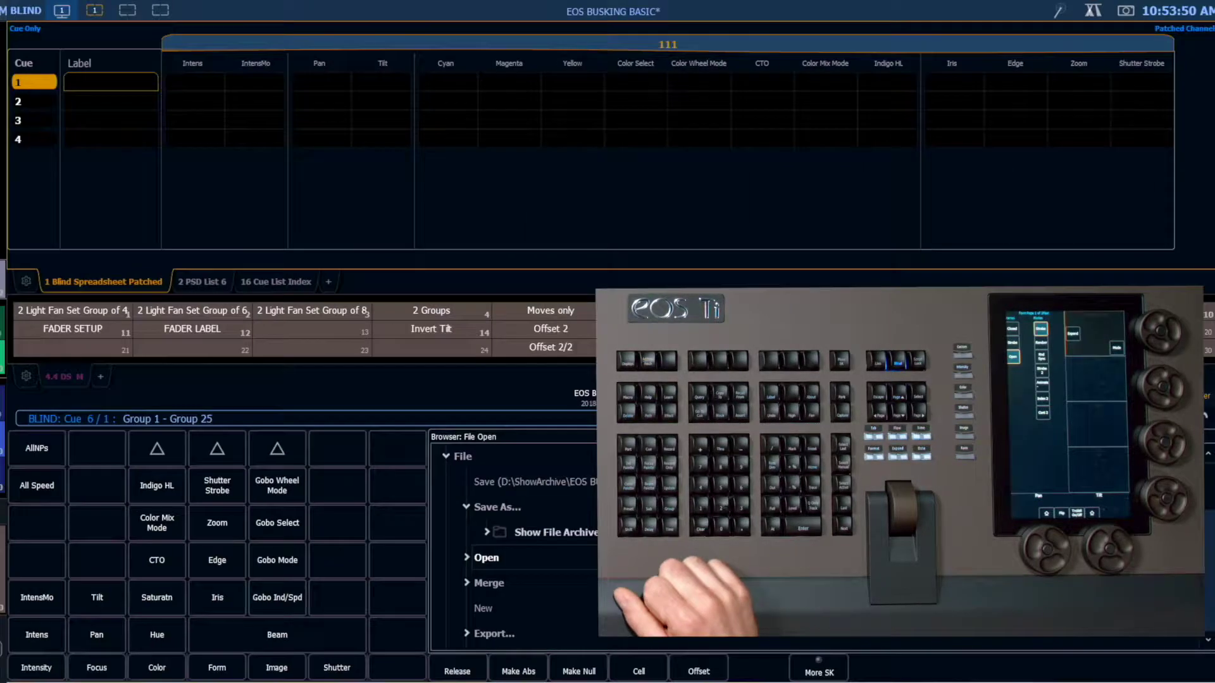
{"action": "left_click", "coordinate": [688, 669]}
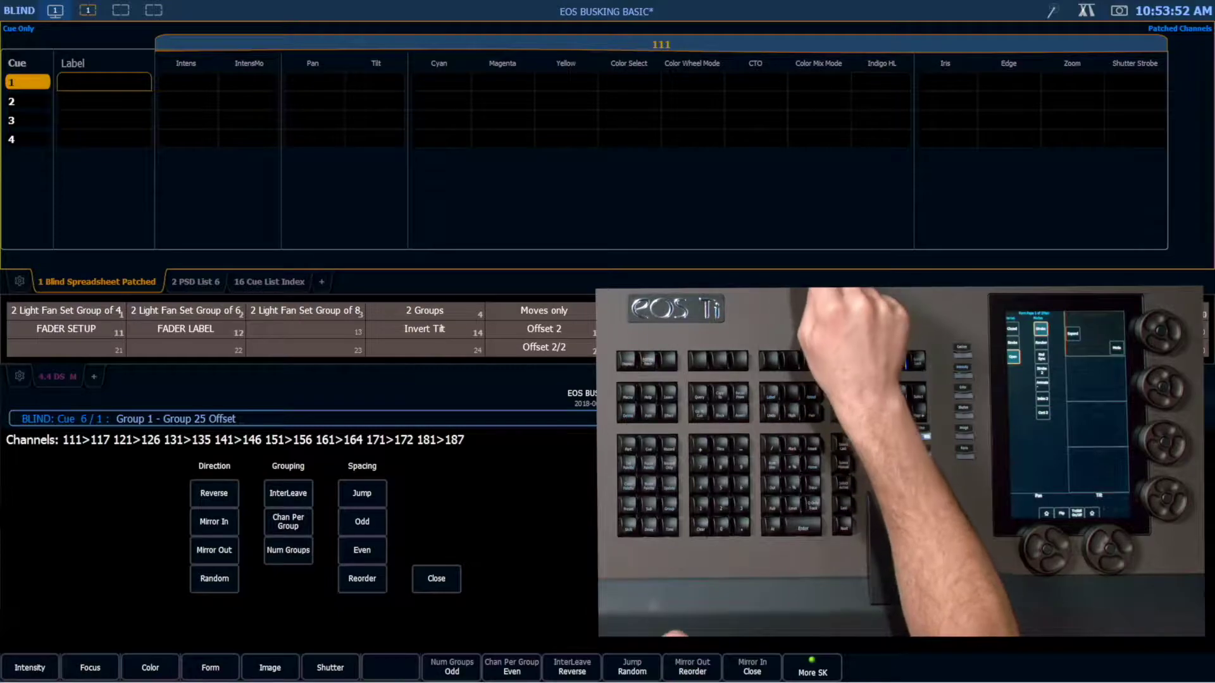
{"action": "left_click", "coordinate": [215, 578]}
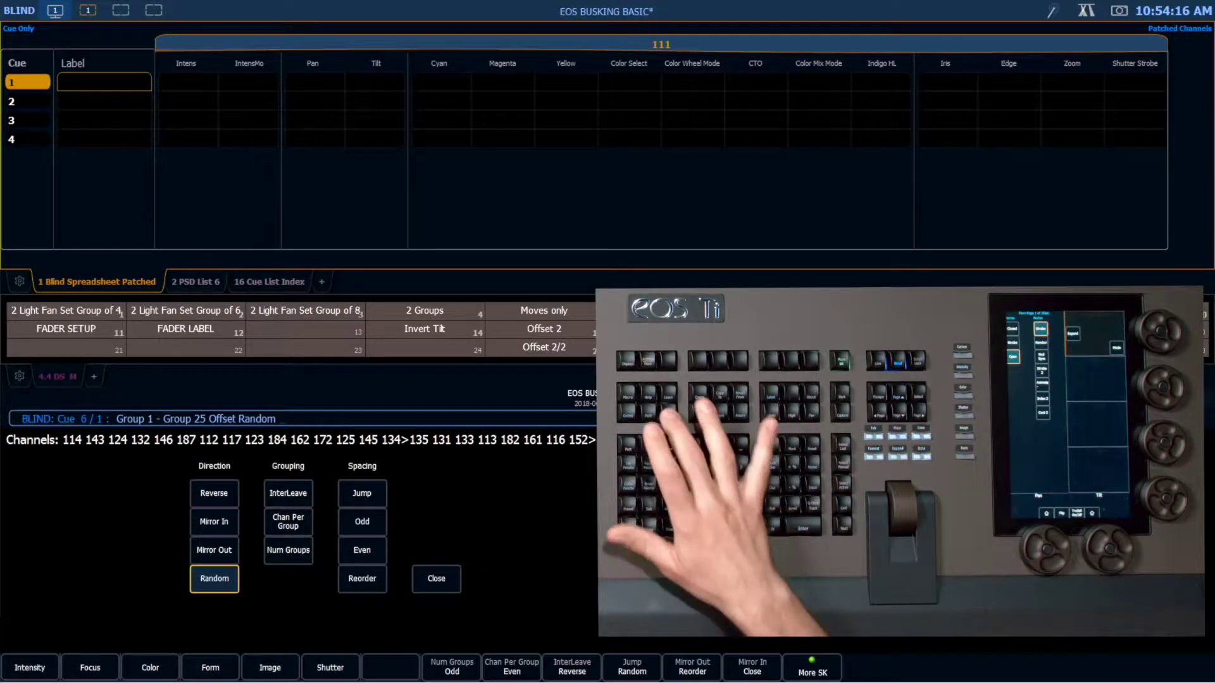
{"action": "type", "text": "ect 1"}
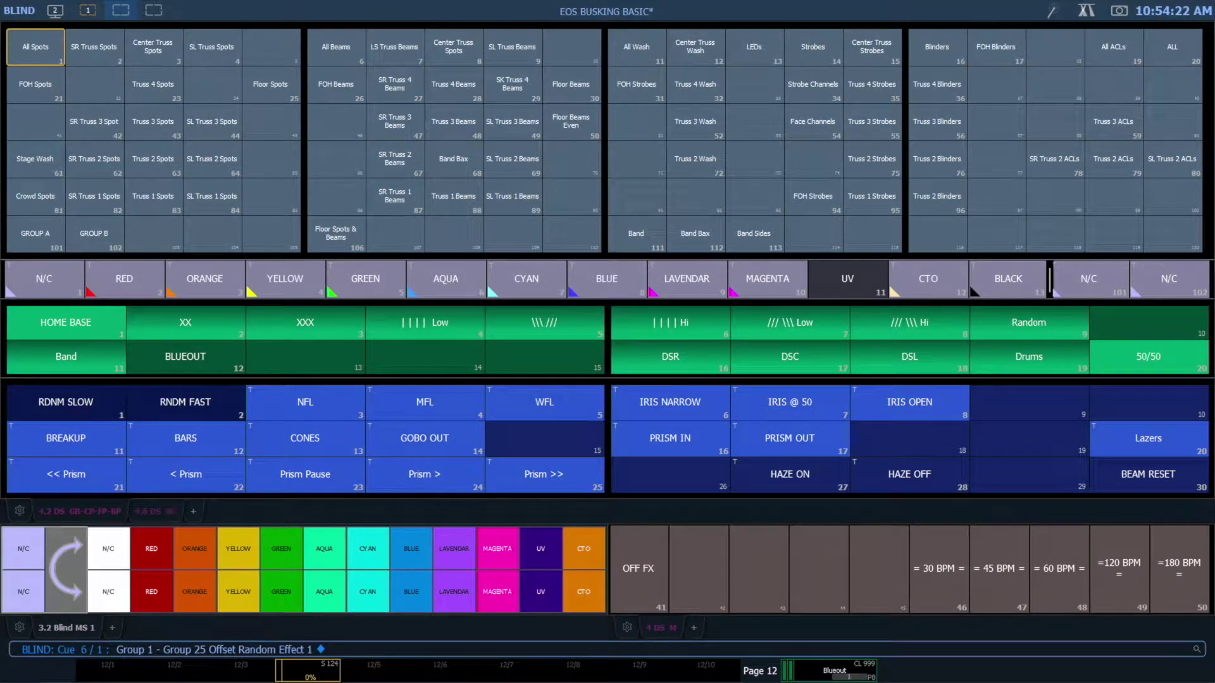
Apply Effect 1.2 in random order to Floor Spots (Group 25) in cue 6/1.
{"action": "left_click", "coordinate": [270, 85]}
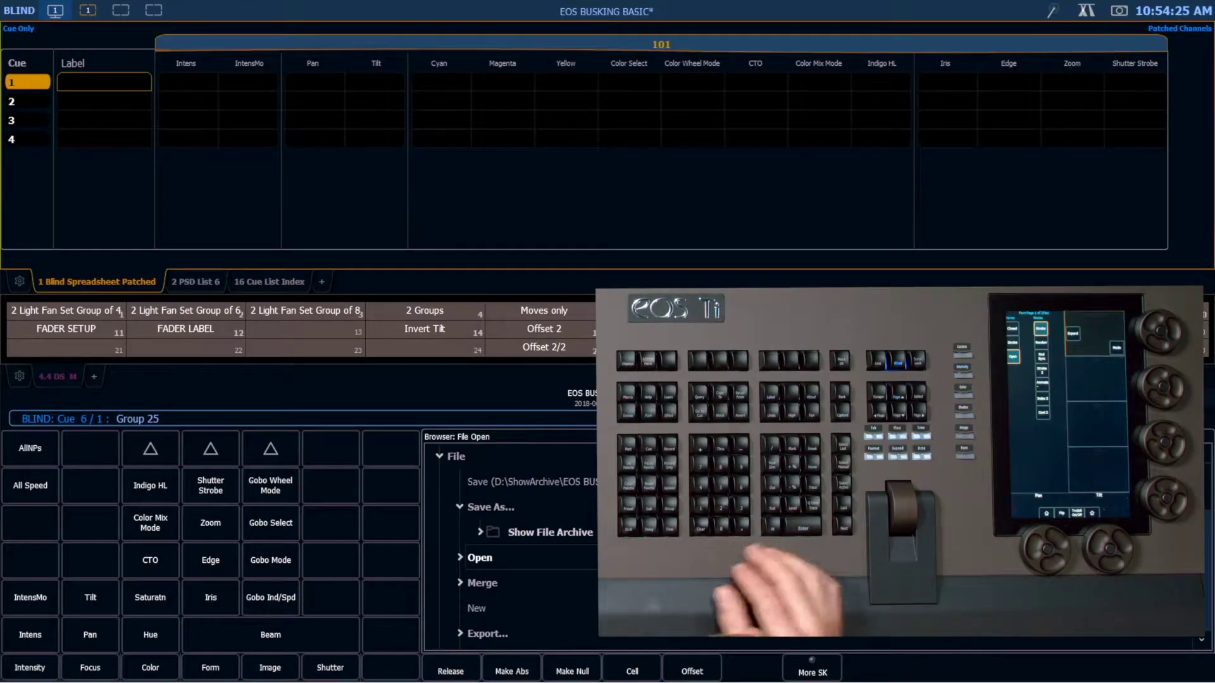
{"action": "left_click", "coordinate": [693, 671]}
{"action": "left_click", "coordinate": [212, 578]}
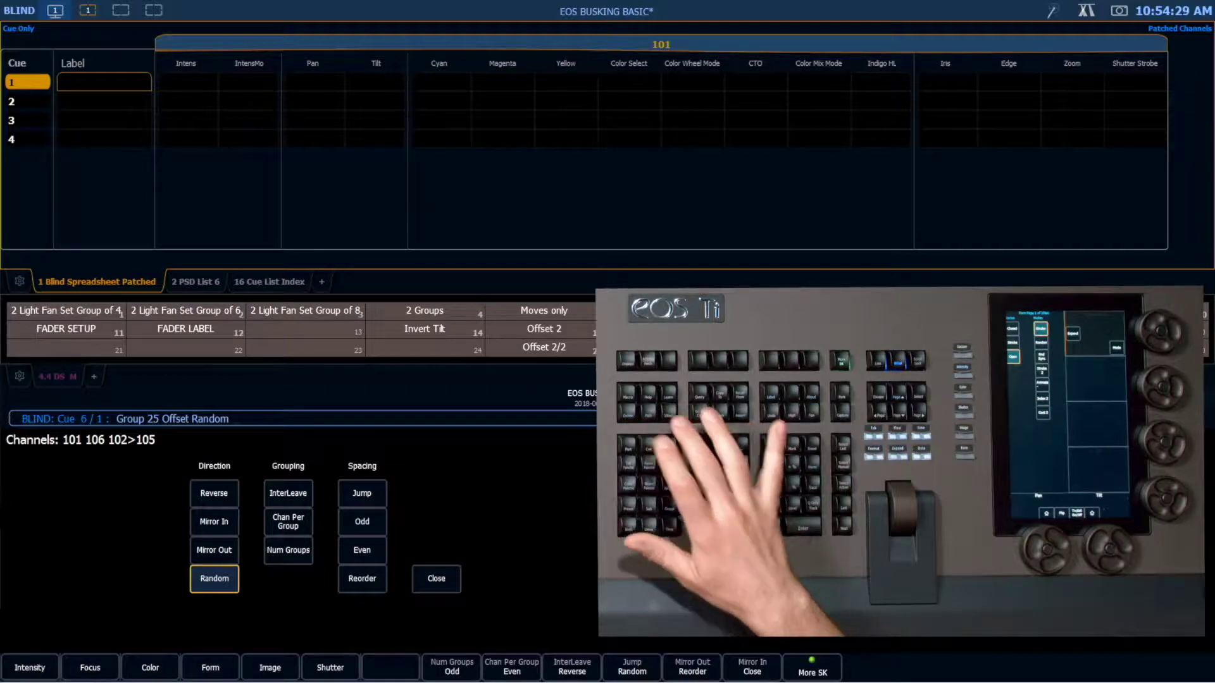
{"action": "type", "text": "ect 1.2"}
{"action": "key", "text": "Return"}
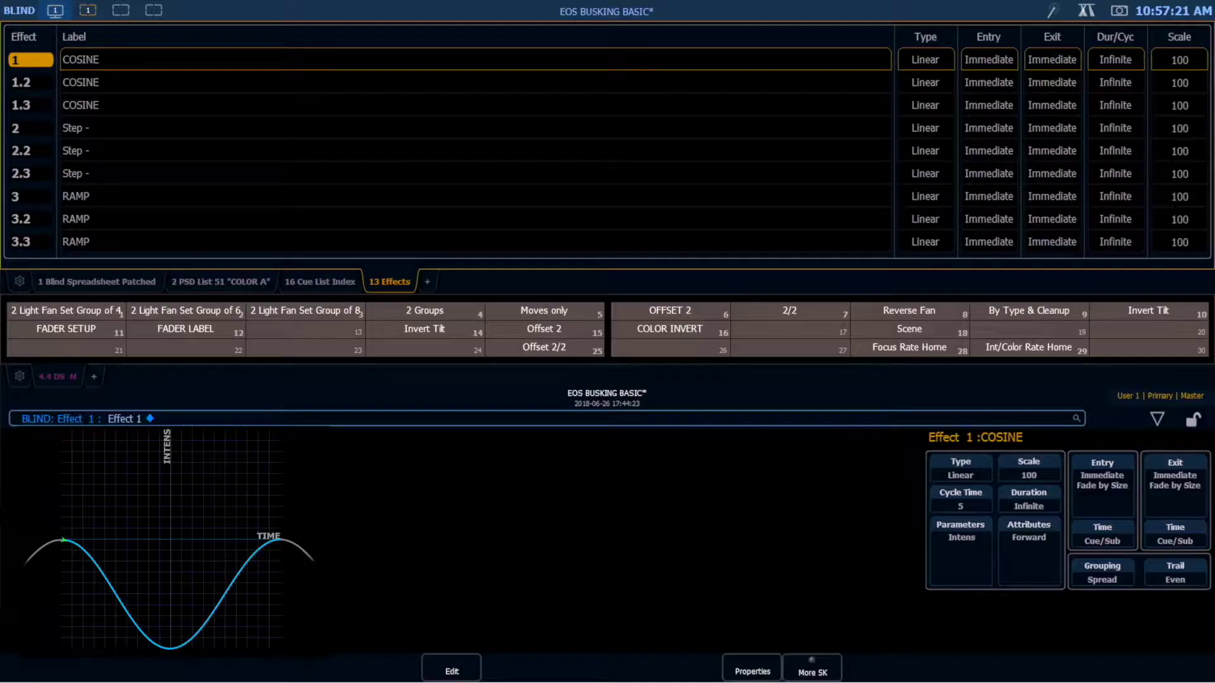
Examine the duplicate COSINE effects 1.2 and 1.3, then return to the Live display with the lower controls collapsed.
{"action": "key", "text": "Down"}
{"action": "key", "text": "Down"}
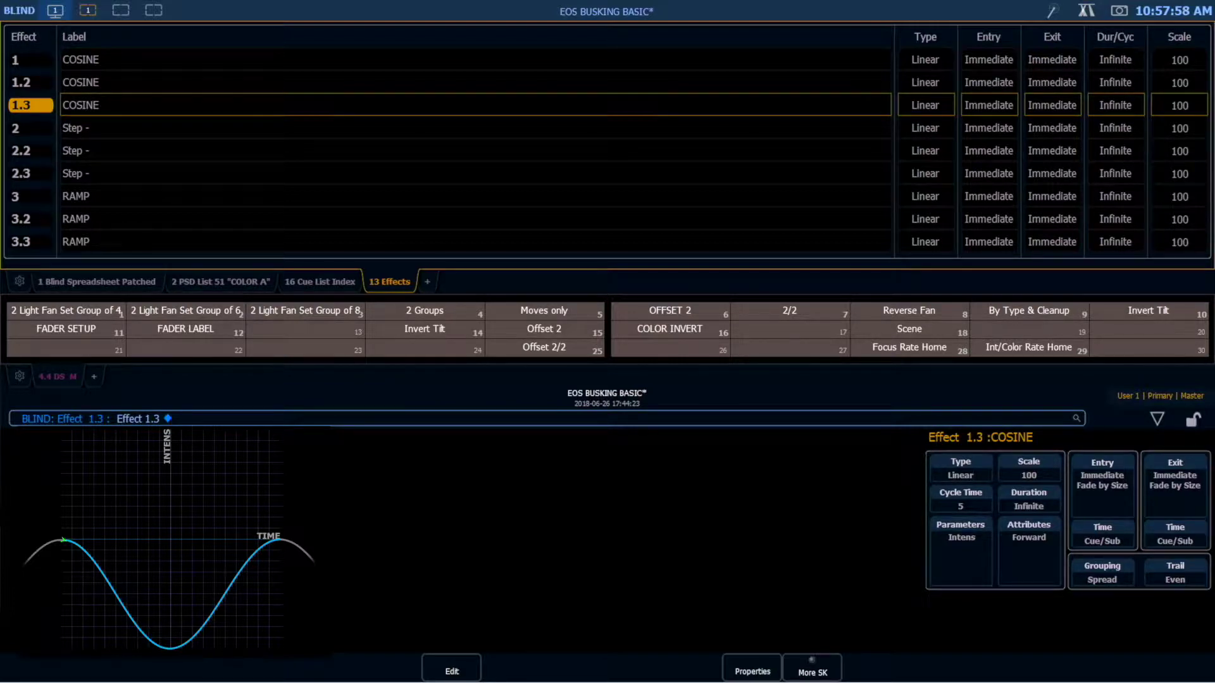
{"action": "key", "text": "F1"}
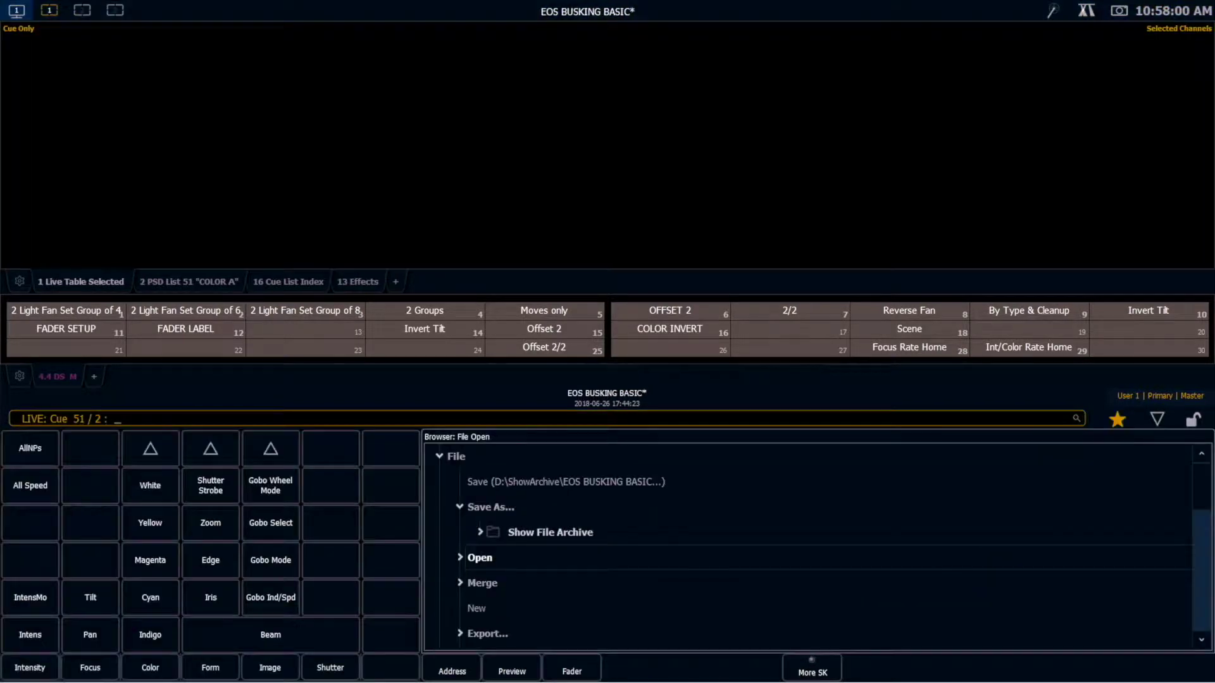
{"action": "left_click", "coordinate": [1163, 420]}
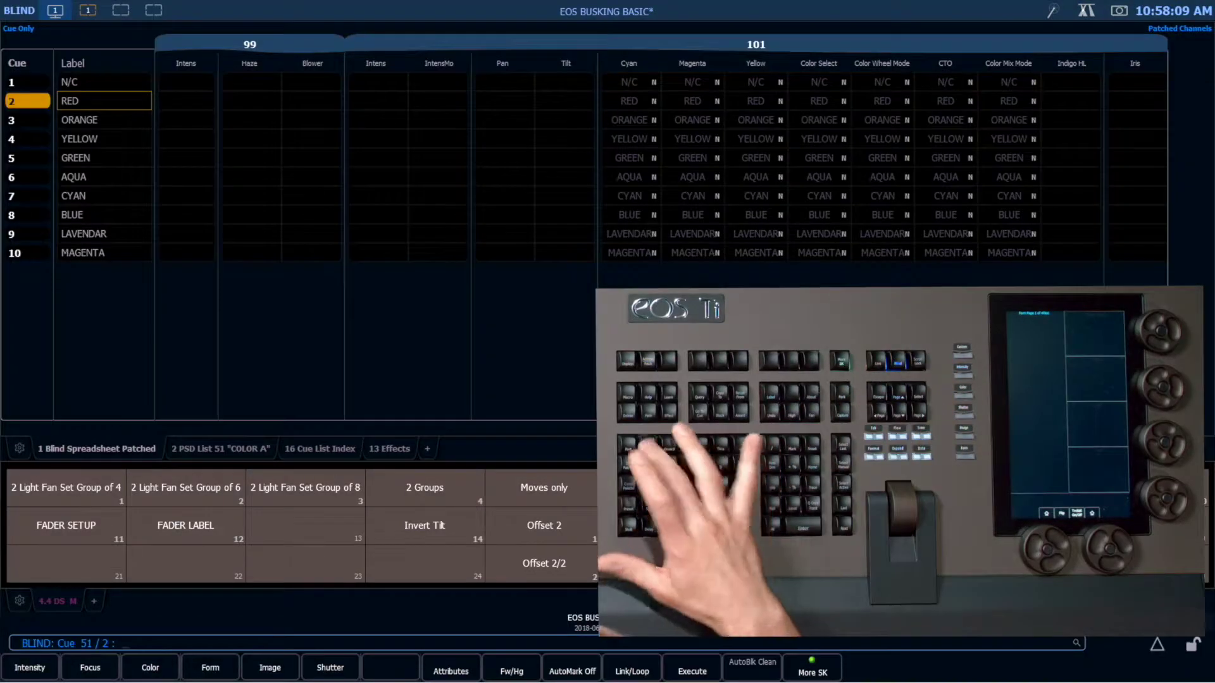
Reselect cue 6/1 in Blind and apply Effect 1.2 to Floor Spots (Group 25) again with a random offset.
{"action": "type", "text": "q6/1"}
{"action": "key", "text": "Return"}
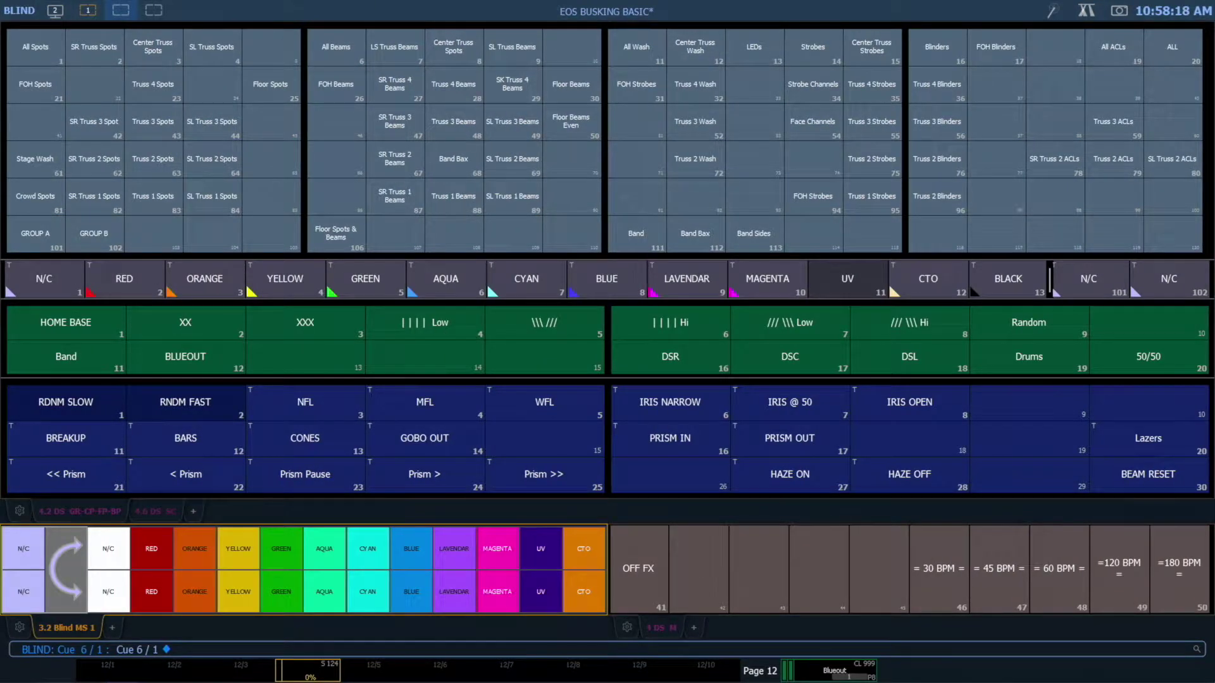
{"action": "left_click", "coordinate": [277, 87]}
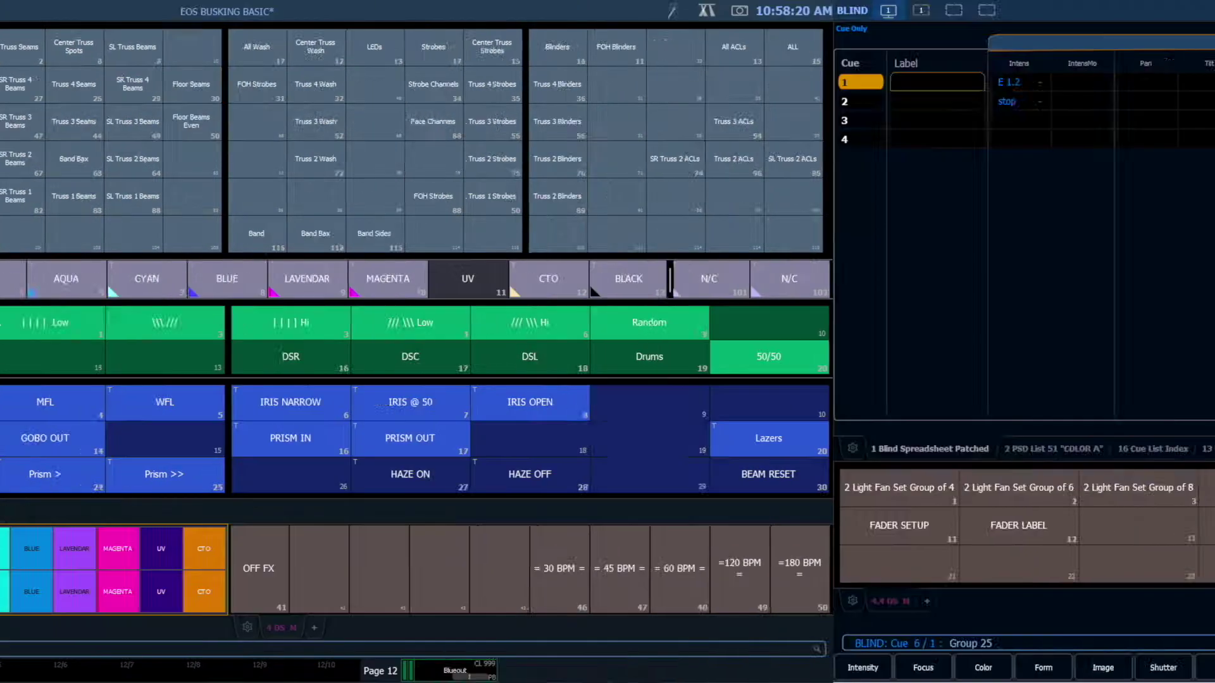
{"action": "left_click", "coordinate": [691, 667]}
{"action": "left_click", "coordinate": [214, 578]}
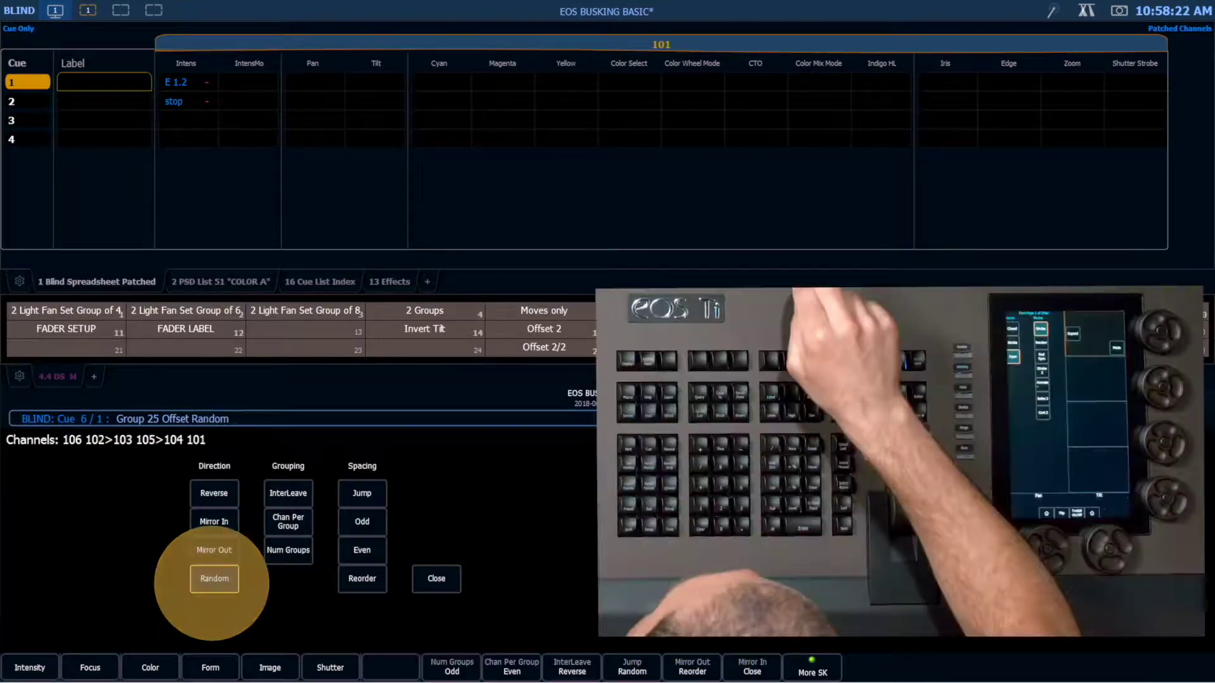
{"action": "type", "text": "1.2"}
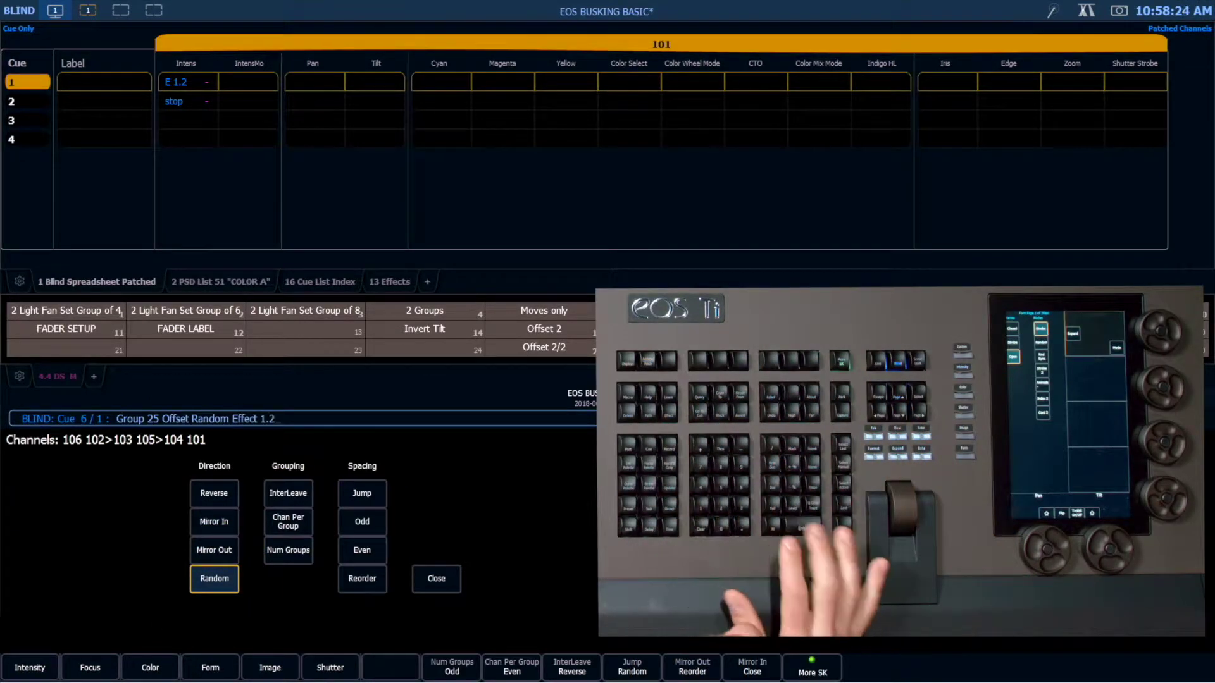
{"action": "key", "text": "Return"}
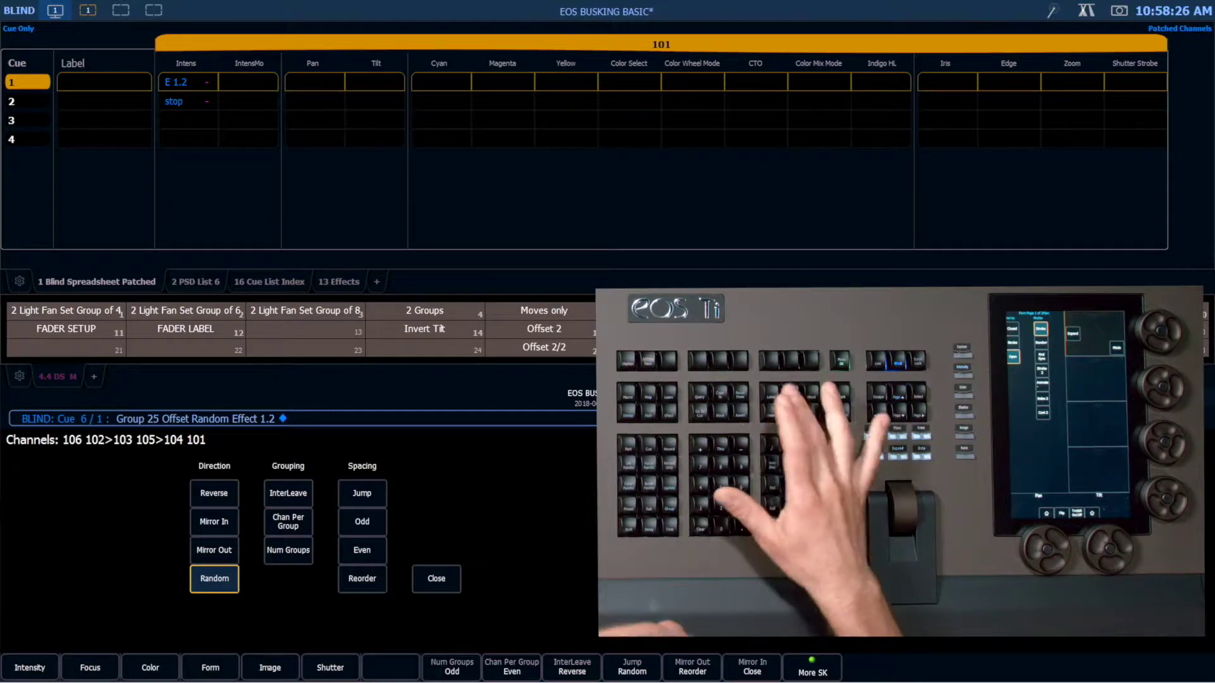
Label cue 6/1 as SINE.
{"action": "key", "text": "l"}
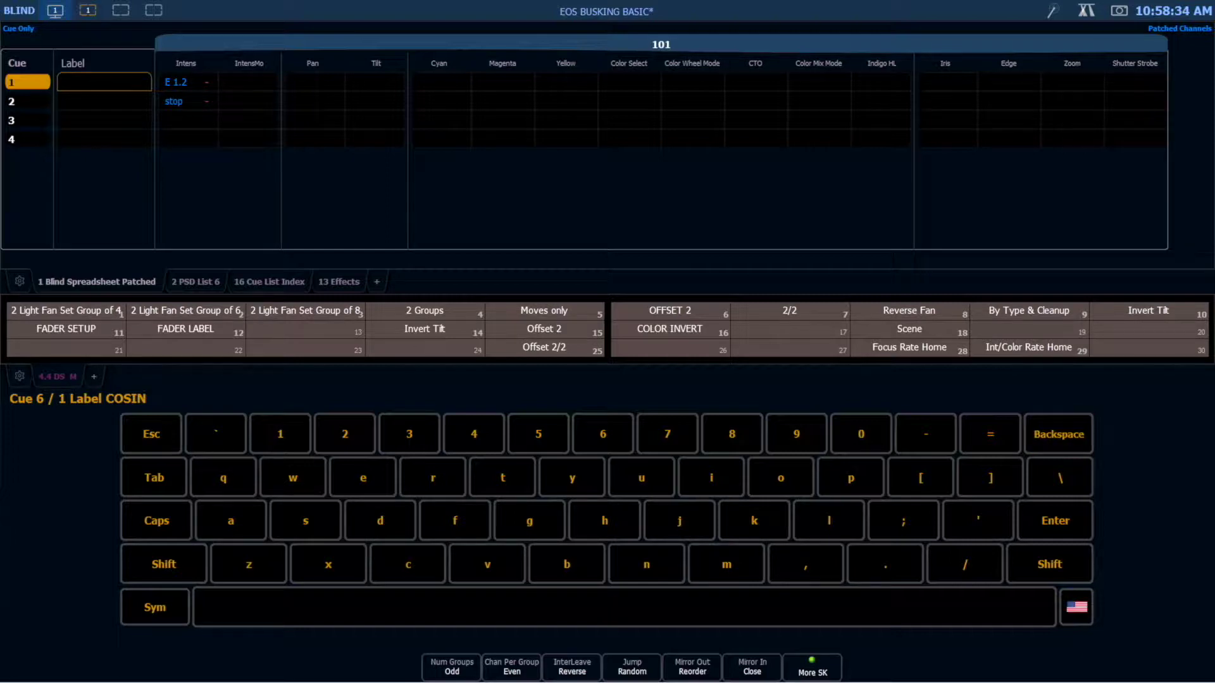
{"action": "type", "text": "Sin"}
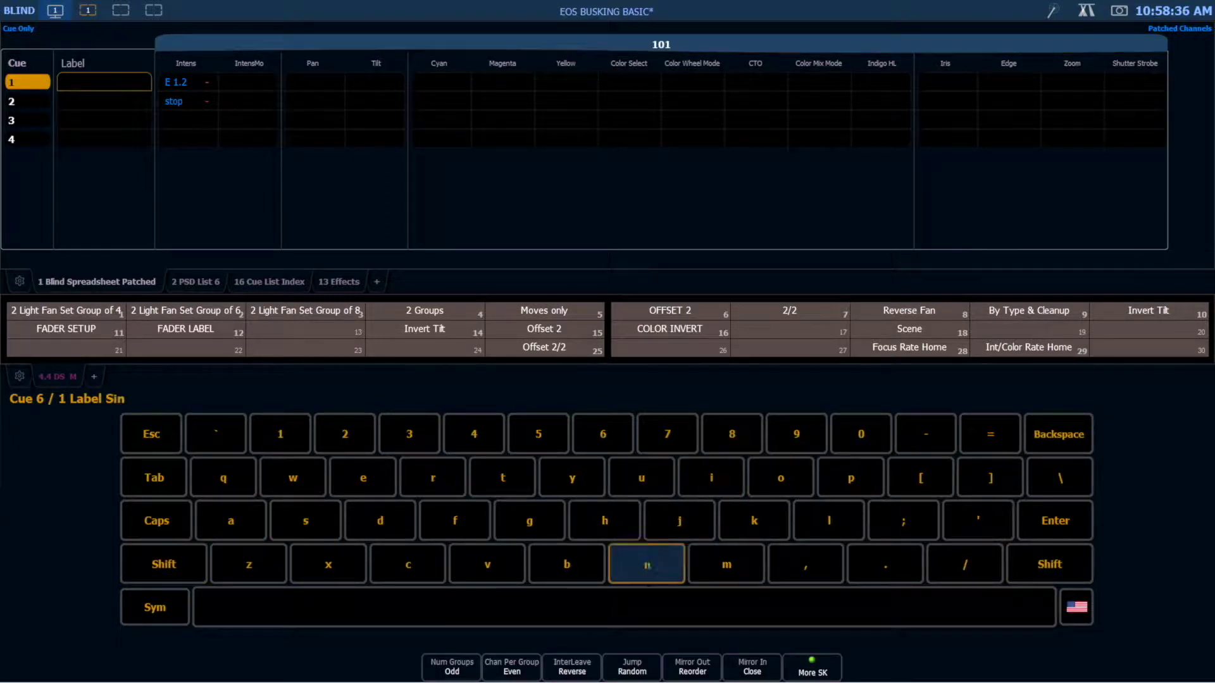
{"action": "key", "text": "Caps_Lock"}
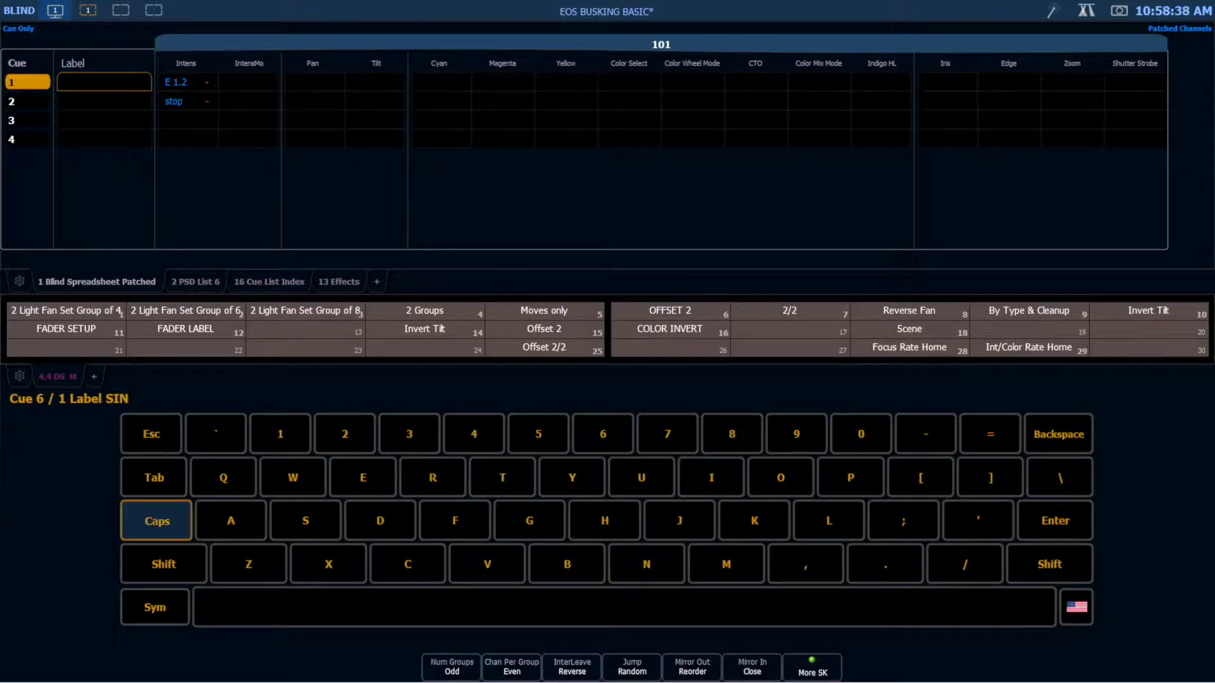
{"action": "key", "text": "Return"}
In cue 6/2, apply Effect 2 in random order to All Spots (Group 1) minus Floor Spots (Group 25).
{"action": "left_click", "coordinate": [28, 102]}
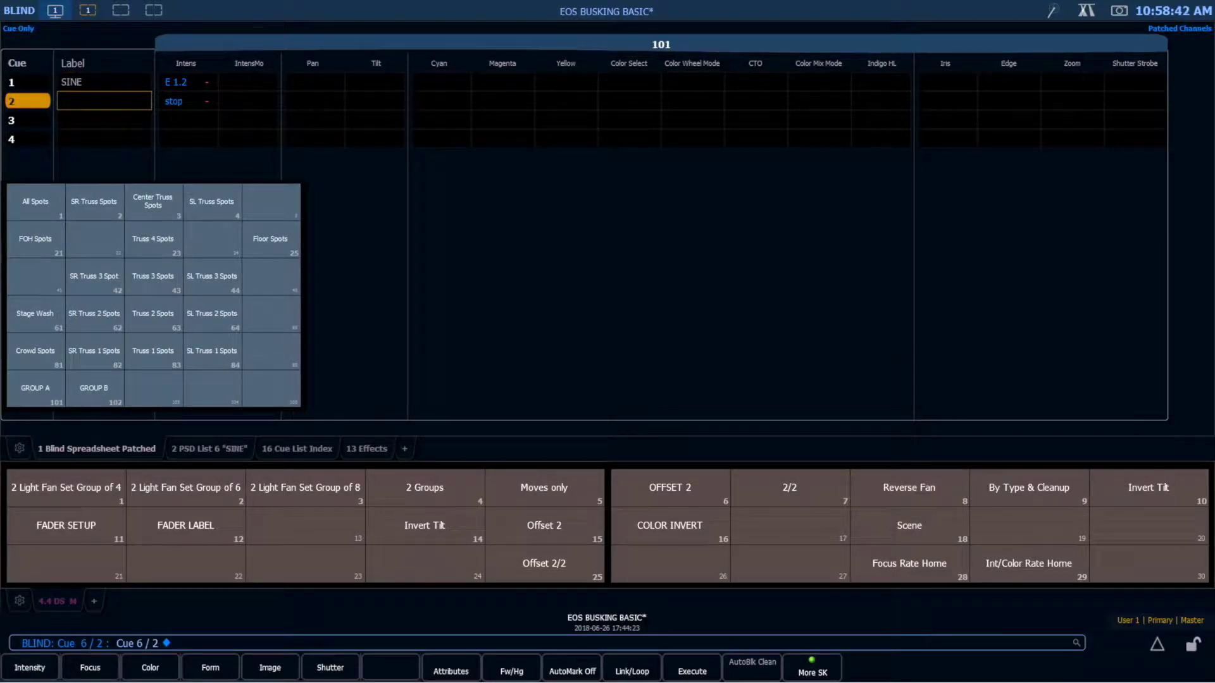
{"action": "left_click", "coordinate": [35, 201]}
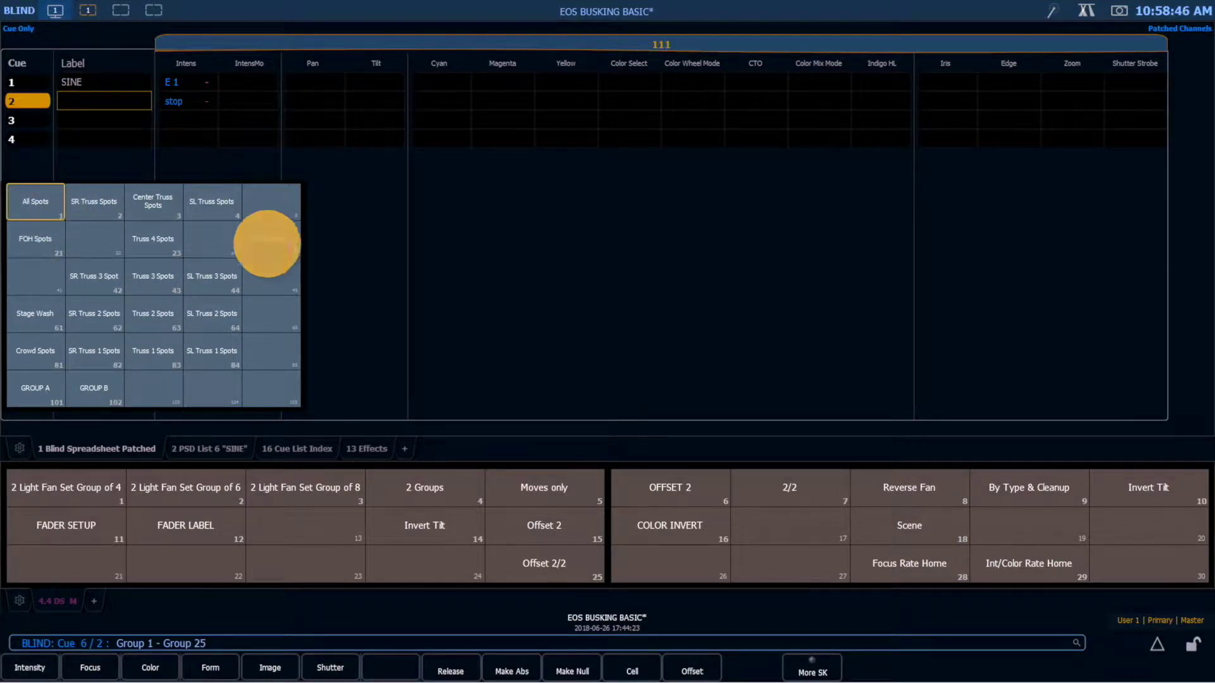
{"action": "left_click", "coordinate": [692, 672]}
{"action": "left_click", "coordinate": [214, 578]}
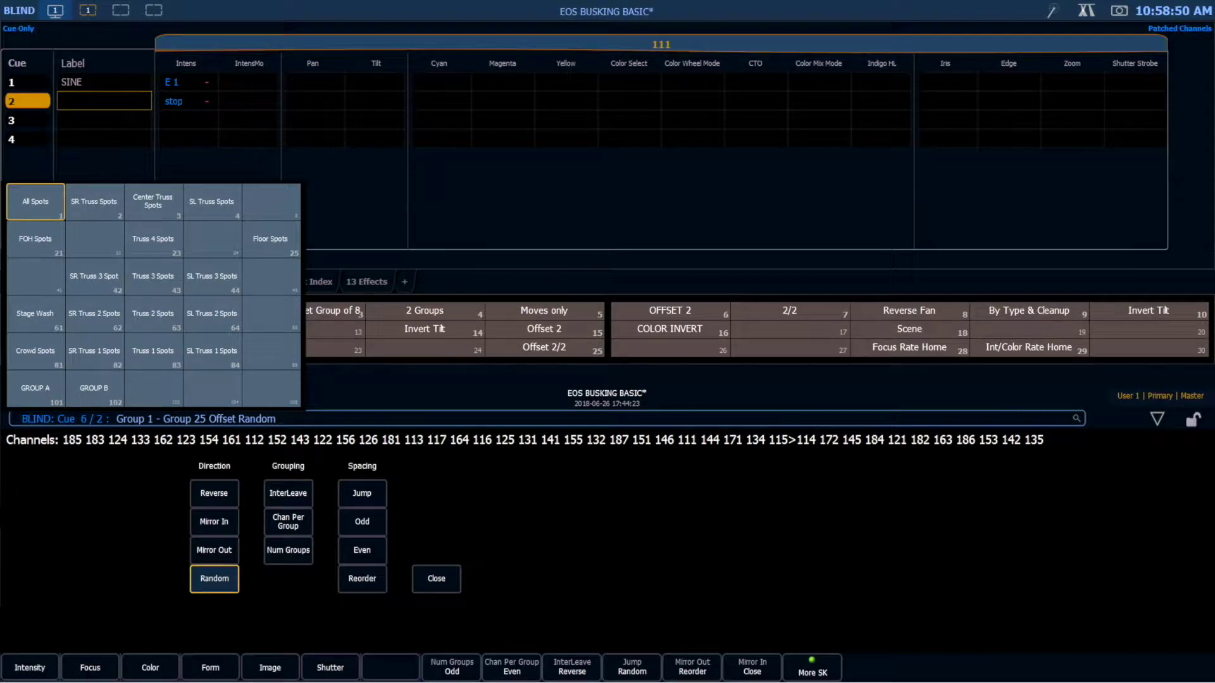
{"action": "key", "text": "e"}
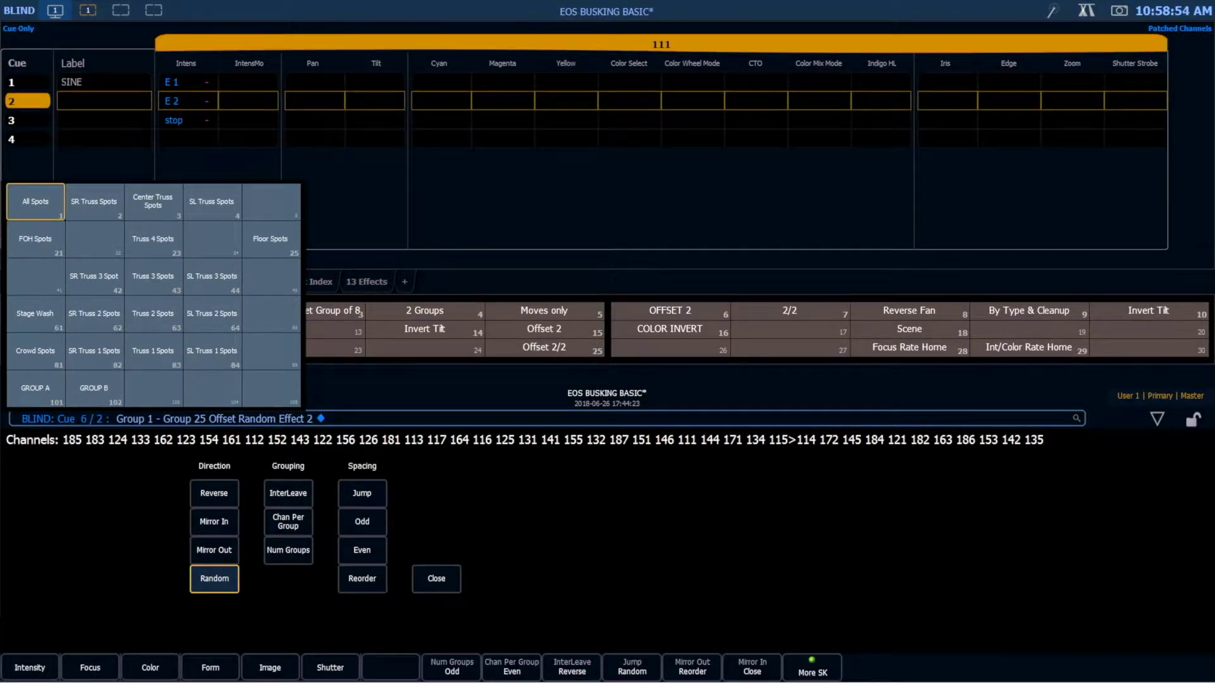
Apply Effect 2.2 in random order to Floor Spots (Group 25) in cue 6/2.
{"action": "left_click", "coordinate": [267, 243]}
{"action": "left_click", "coordinate": [692, 670]}
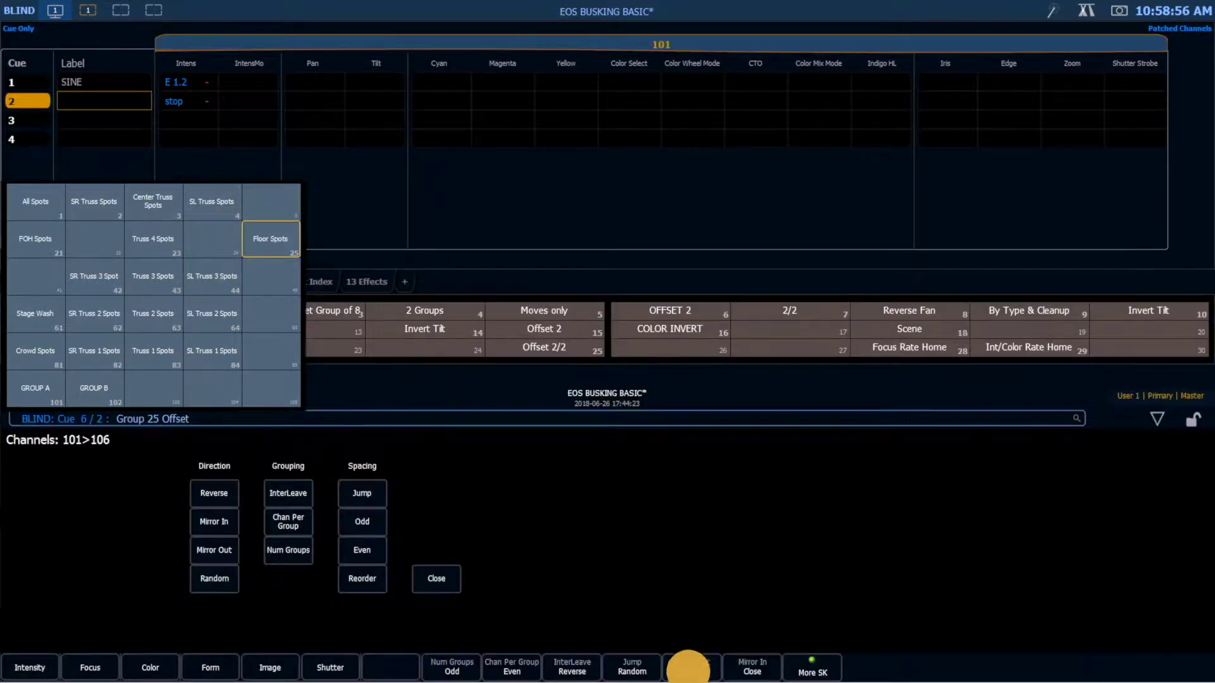
{"action": "left_click", "coordinate": [215, 579]}
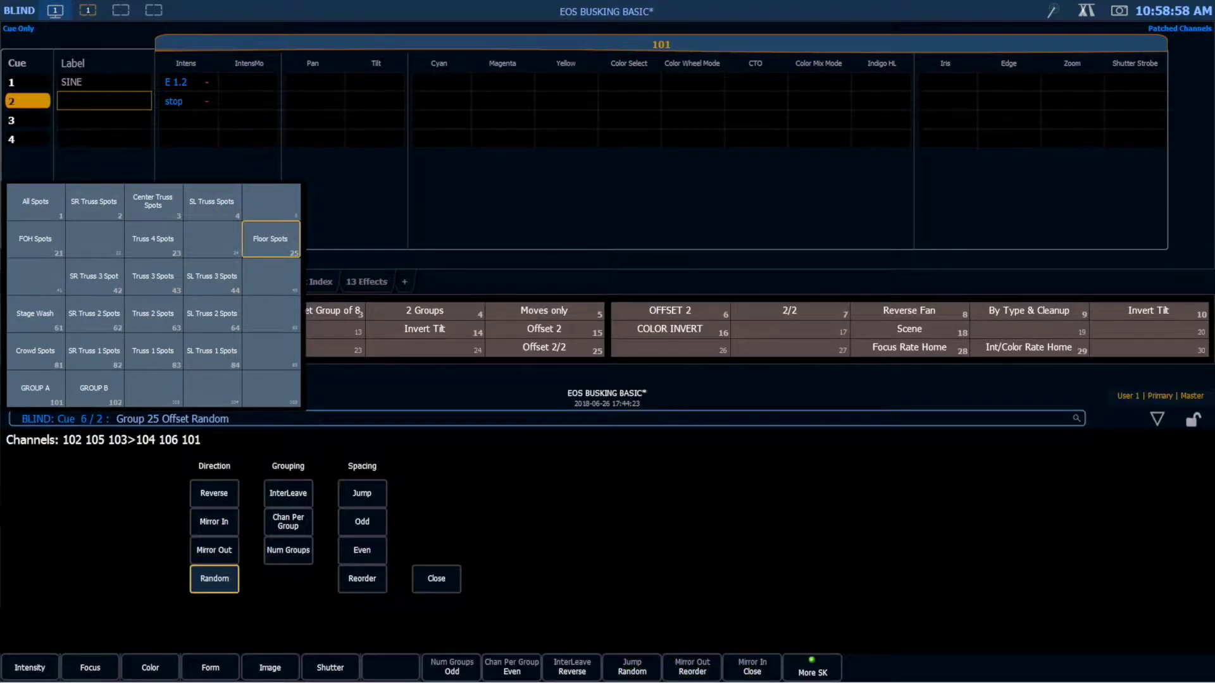
{"action": "key", "text": "e"}
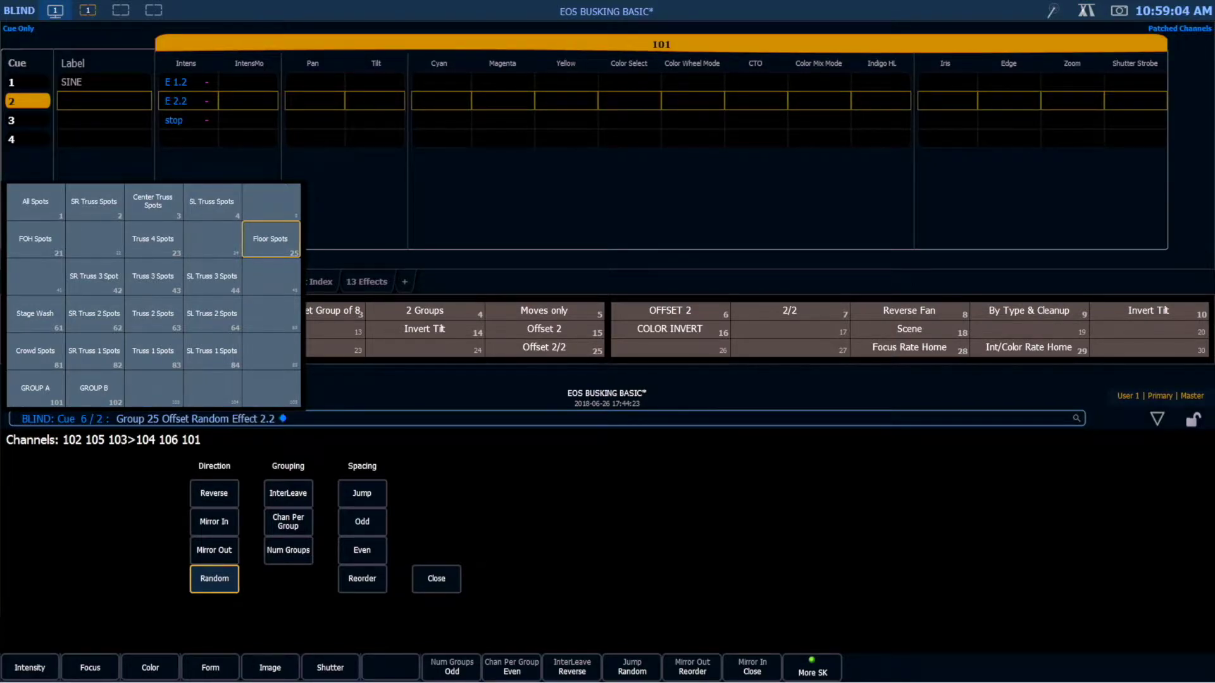
Label cue 6/2 as STEP.
{"action": "key", "text": "l"}
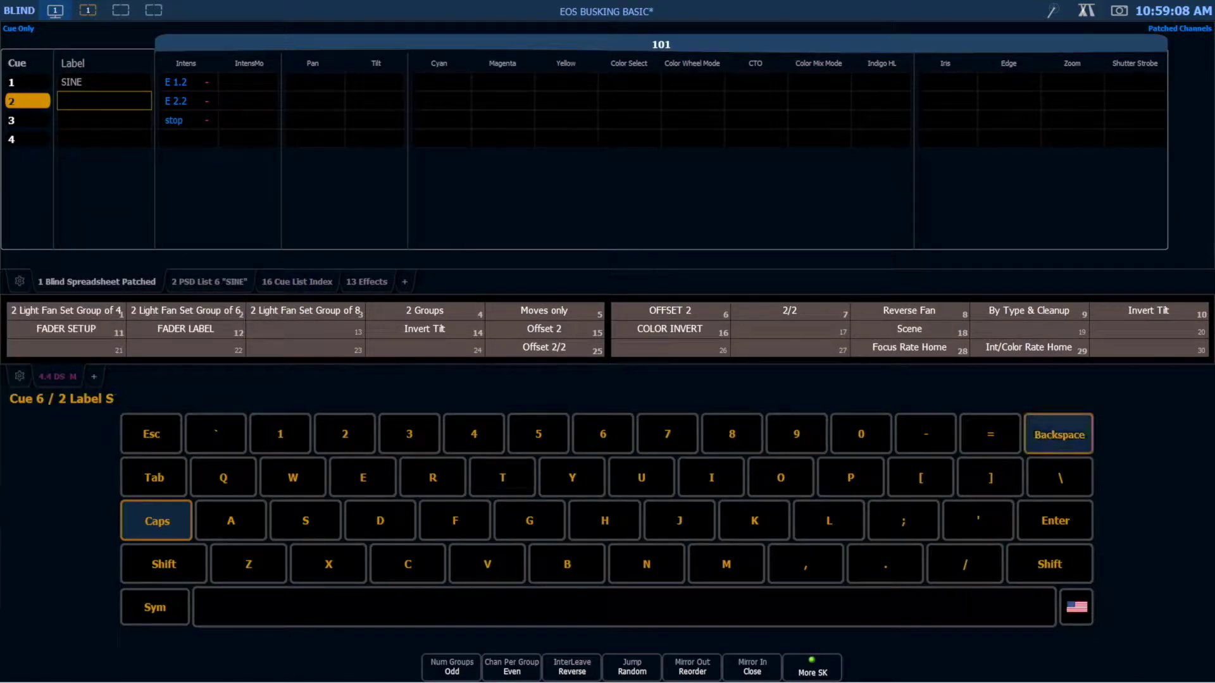
{"action": "type", "text": "TEP"}
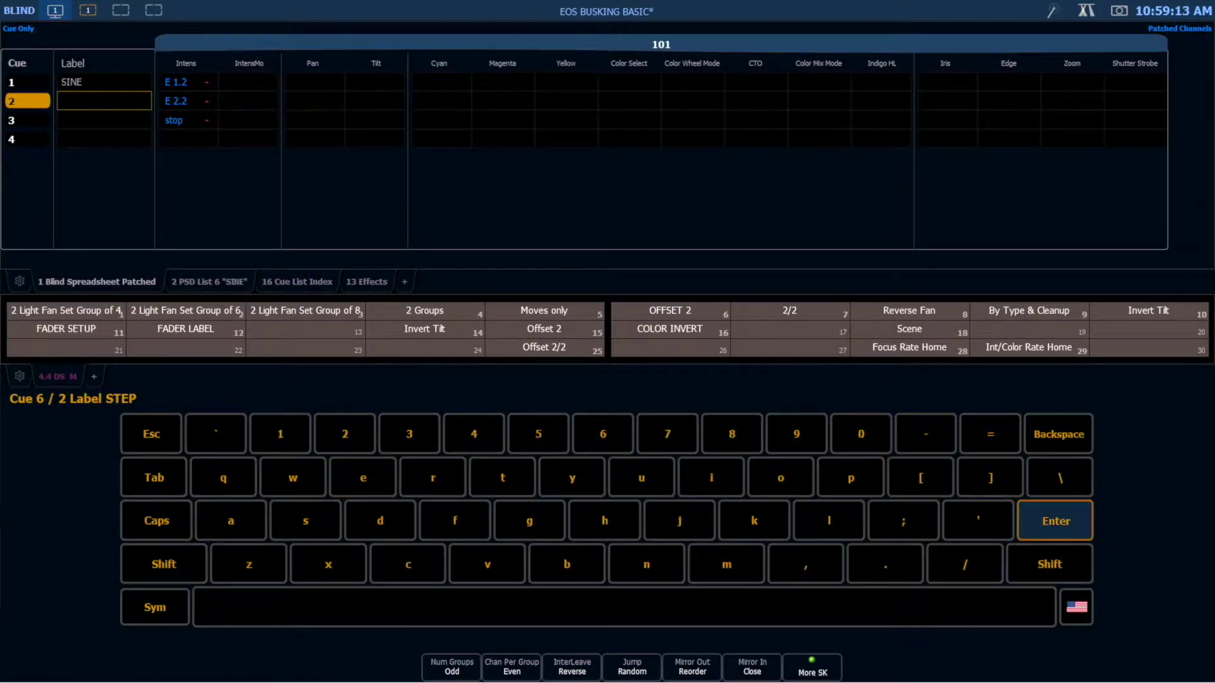
{"action": "key", "text": "Return"}
Move to cue 6/3 and select All Spots (Group 1) minus Floor Spots (Group 25).
{"action": "key", "text": "Page_Down"}
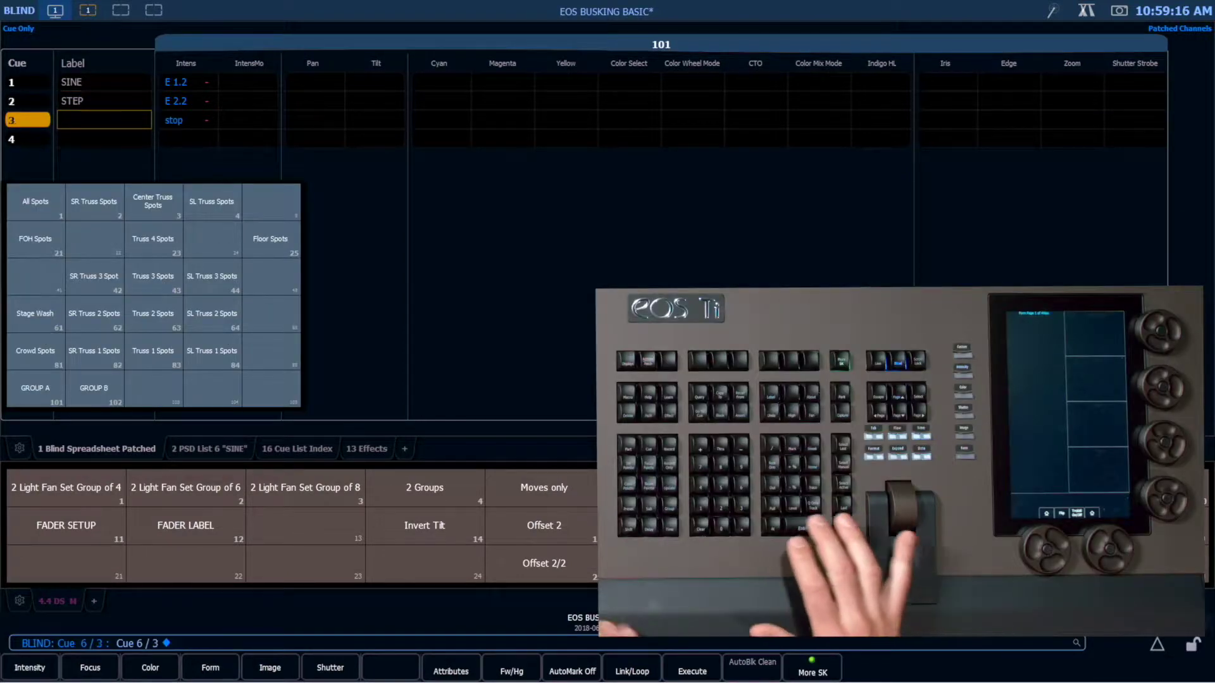
{"action": "key", "text": "minus"}
{"action": "left_click", "coordinate": [269, 241]}
{"action": "left_click", "coordinate": [692, 671]}
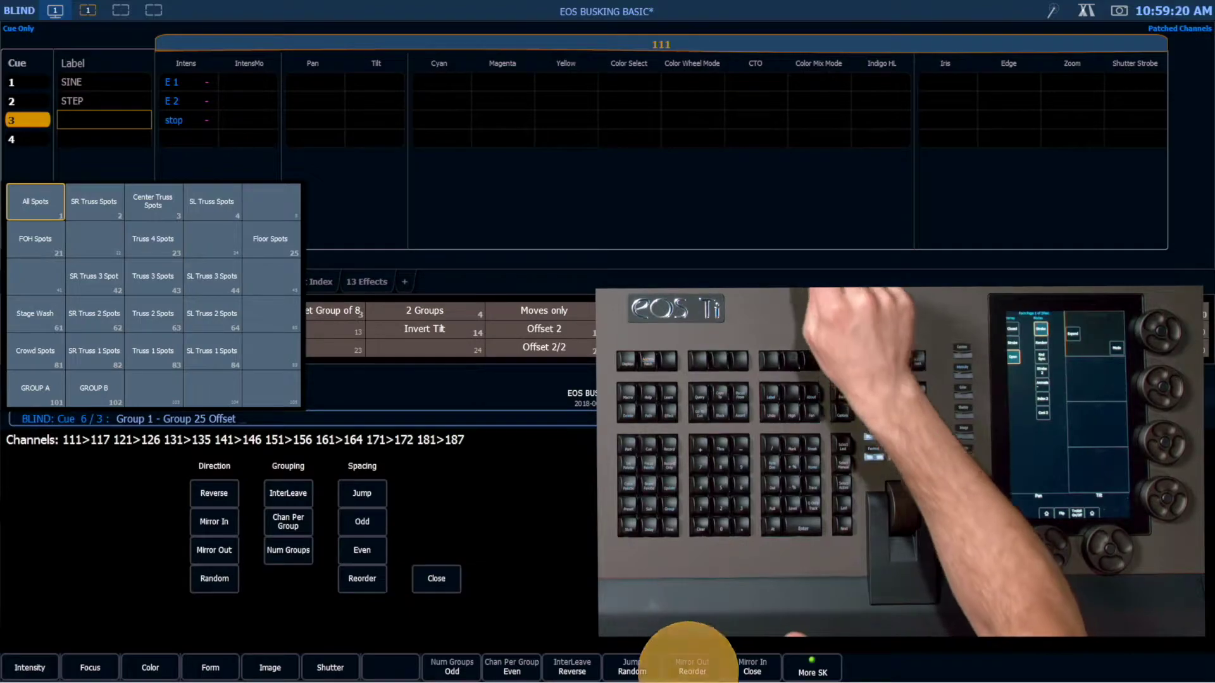
{"action": "left_click", "coordinate": [215, 579]}
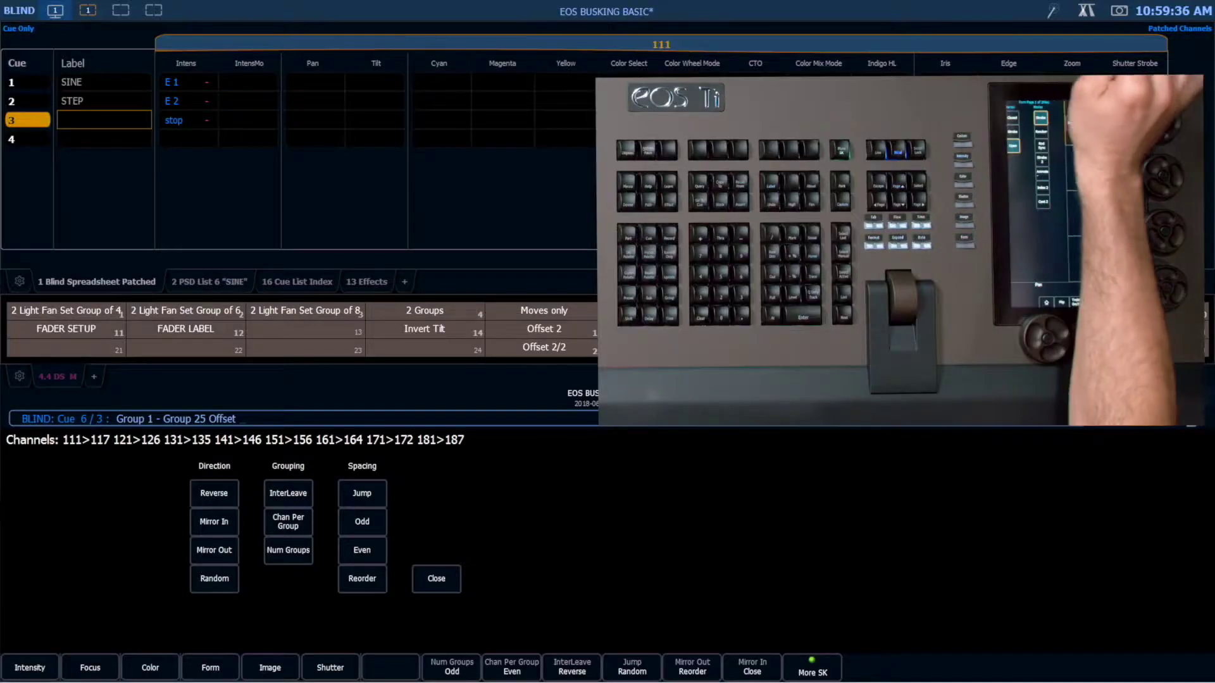
{"action": "key", "text": "BackSpace"}
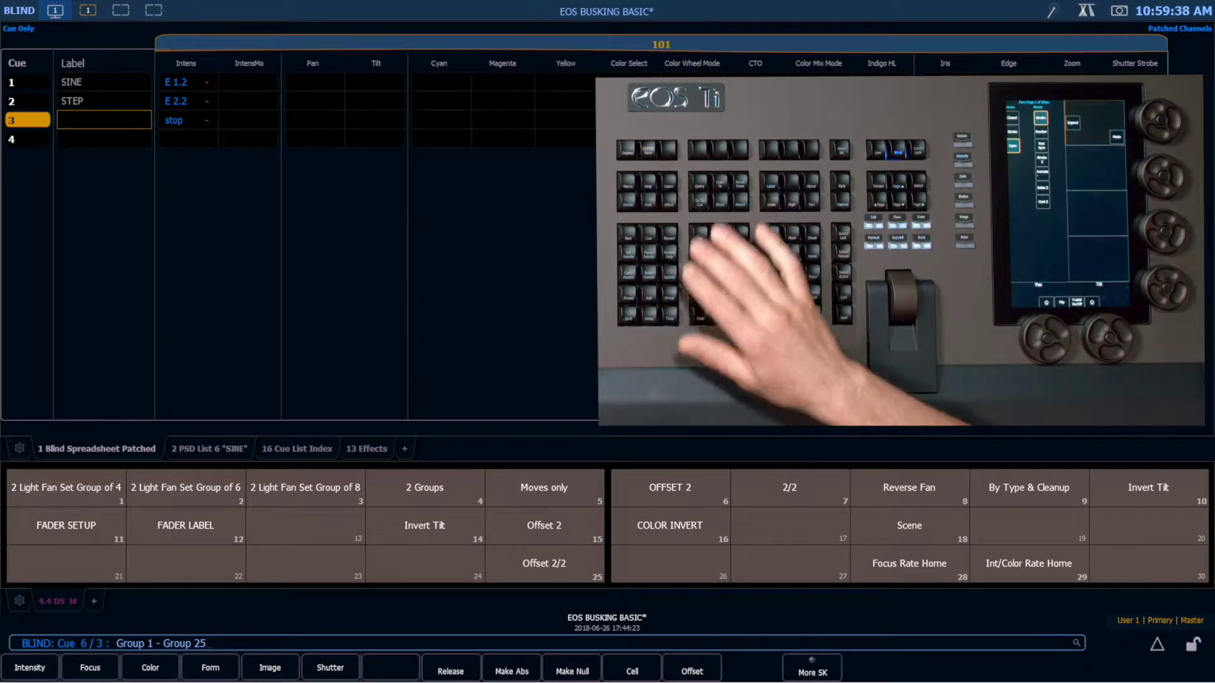
Learn a random channel offset into Macro 13, using the selected All Spots minus Floor Spots channels.
{"action": "key", "text": "alt+l"}
{"action": "left_click", "coordinate": [306, 527]}
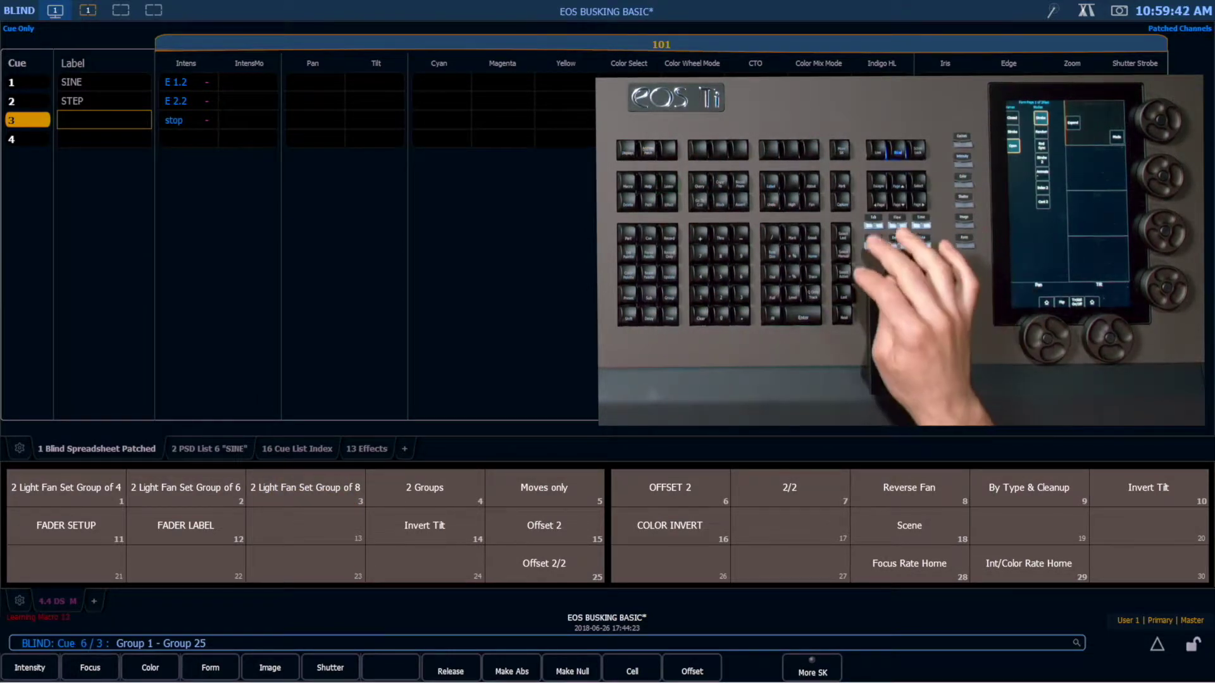
{"action": "left_click", "coordinate": [692, 671]}
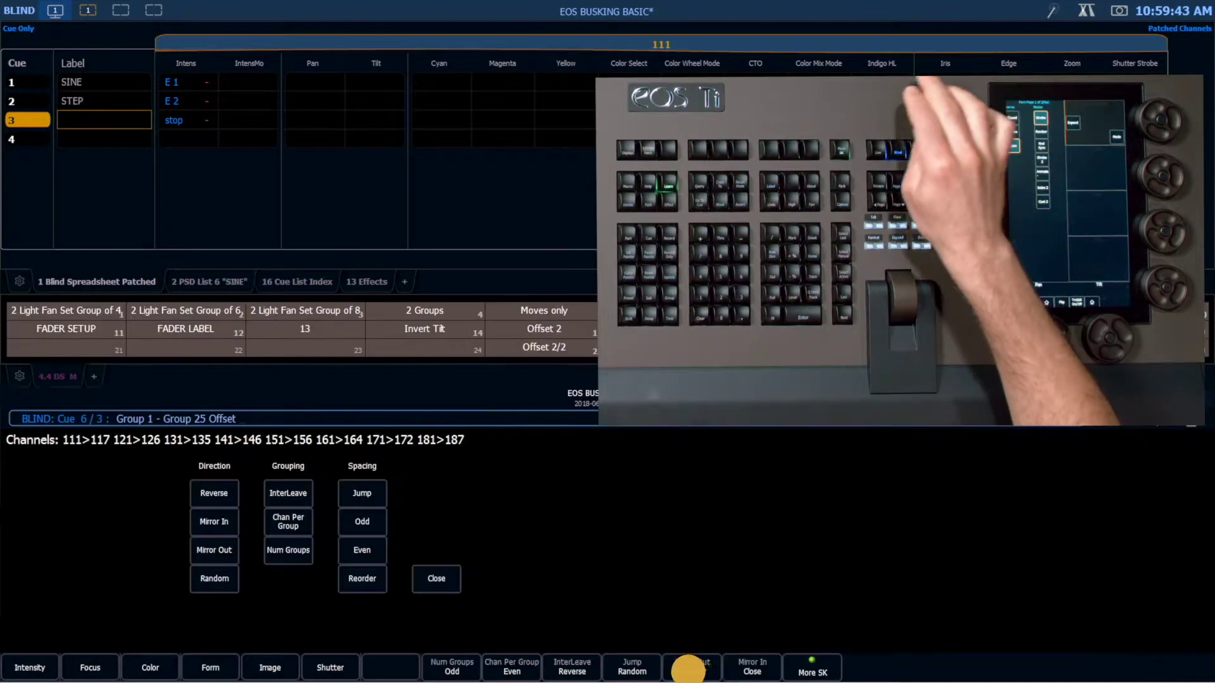
{"action": "left_click", "coordinate": [215, 579]}
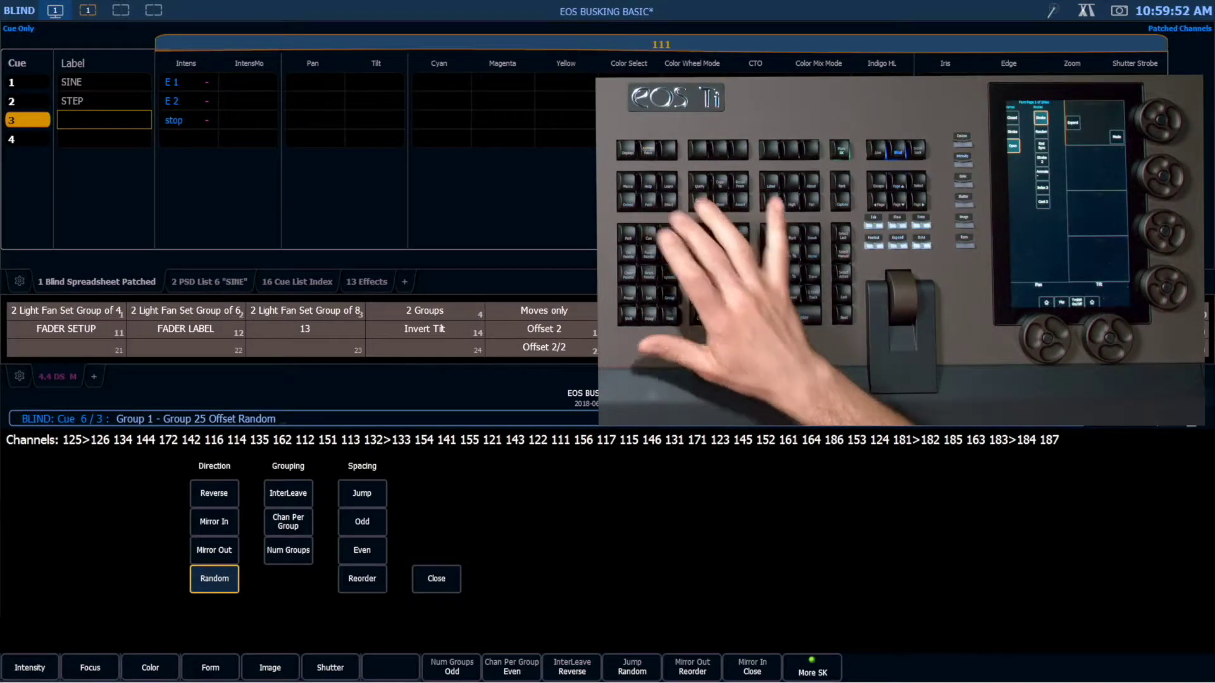
In cue 6/3, apply Effect 3 to the randomly ordered selection and, using Macro 13, Effect 3.2 in random order to Floor Spots (Group 25).
{"action": "key", "text": "e"}
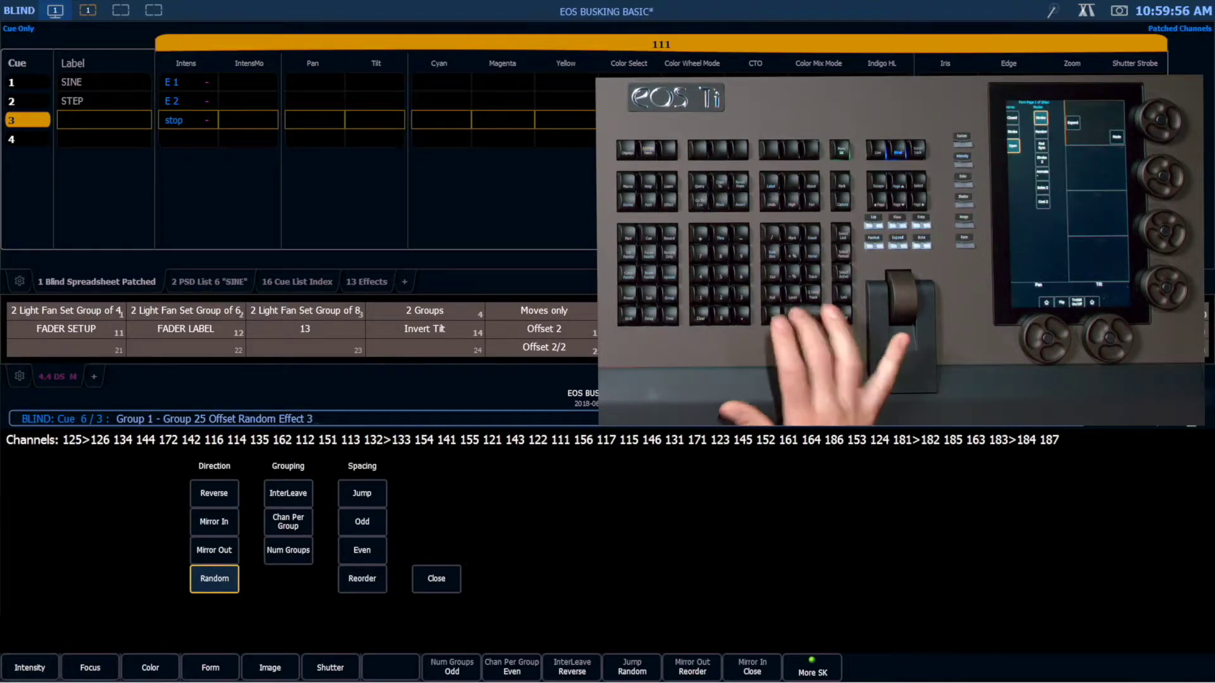
{"action": "key", "text": "Return"}
{"action": "left_click", "coordinate": [268, 242]}
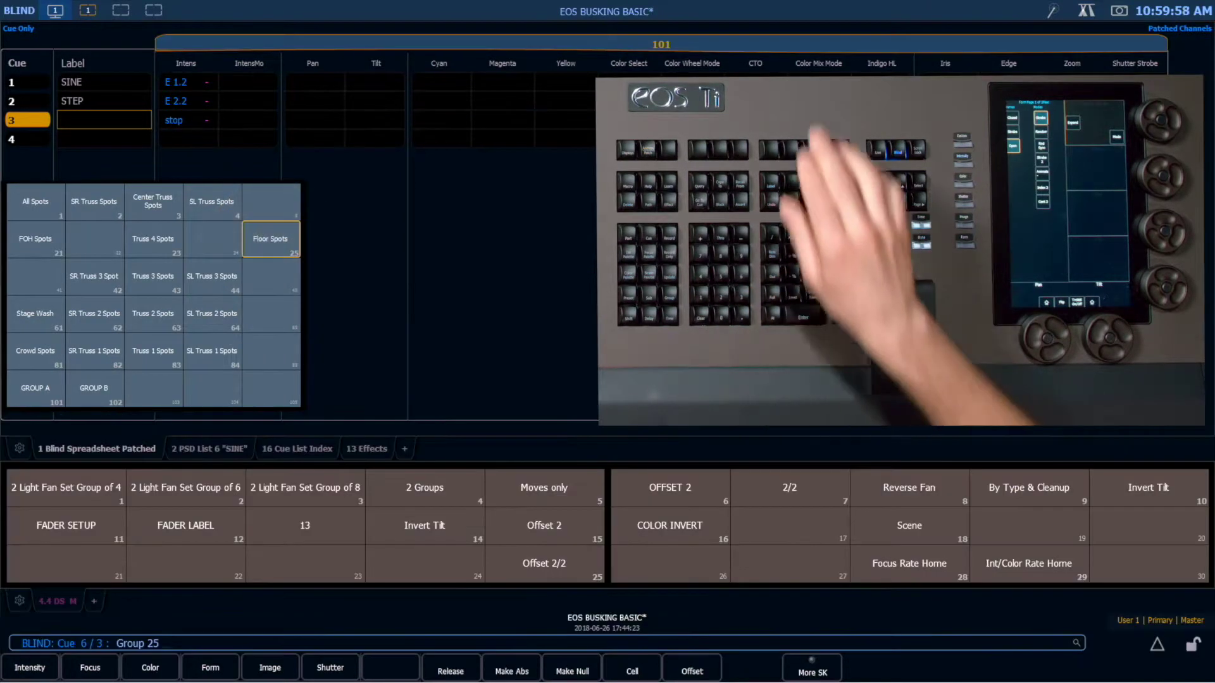
{"action": "left_click", "coordinate": [307, 524]}
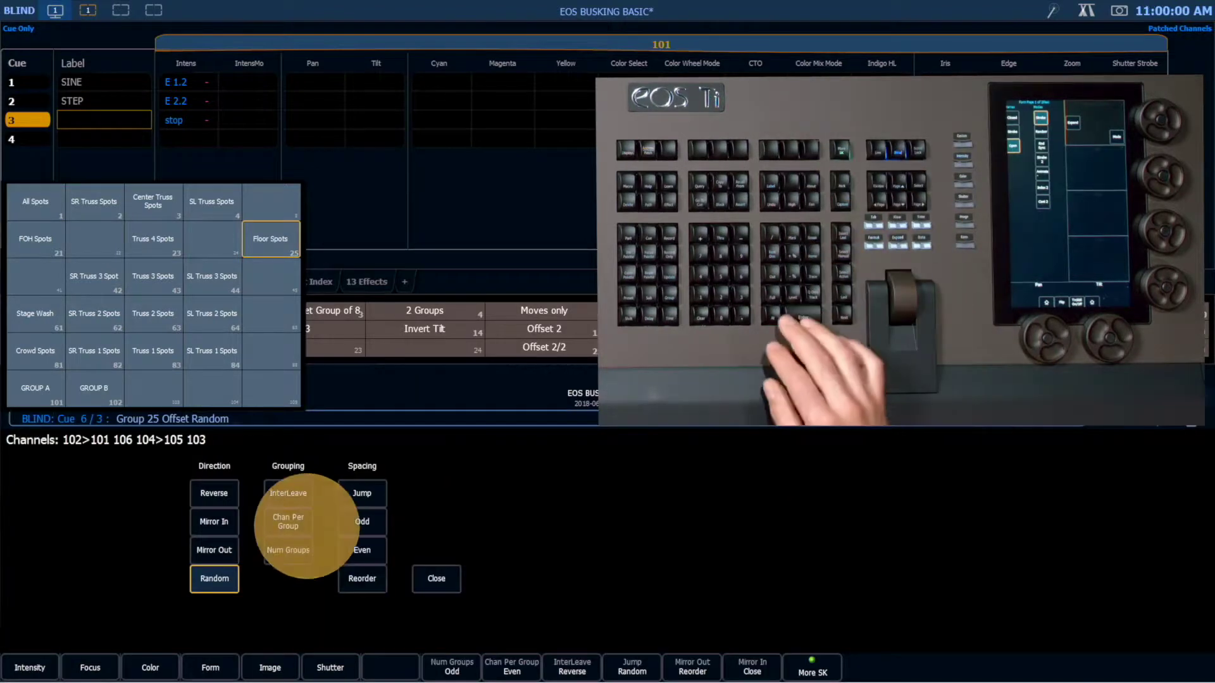
{"action": "key", "text": "e"}
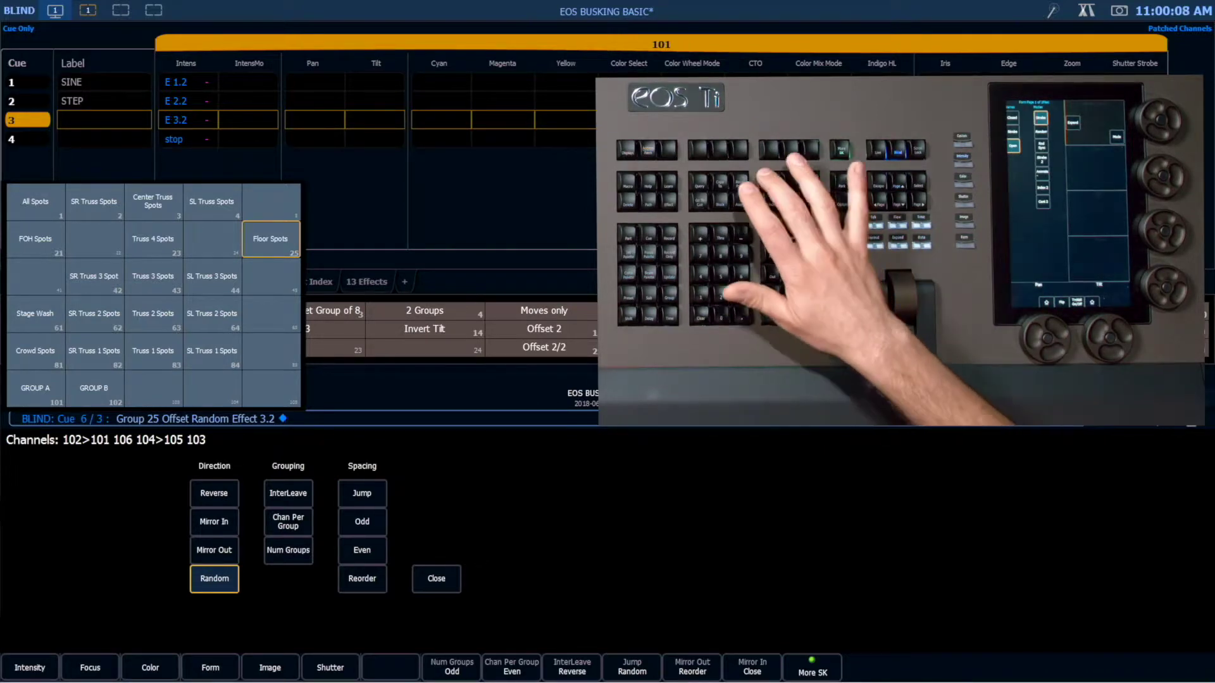
Label cue 6/3 as RAMP.
{"action": "type", "text": "l RAMP"}
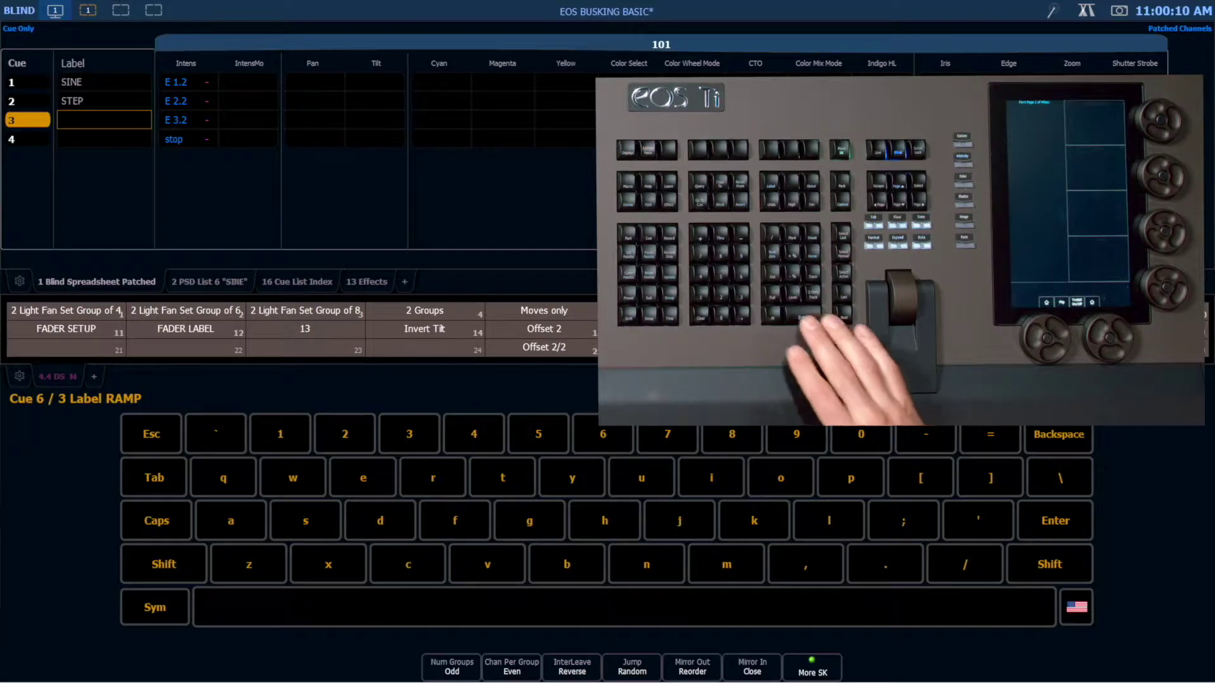
{"action": "key", "text": "Return"}
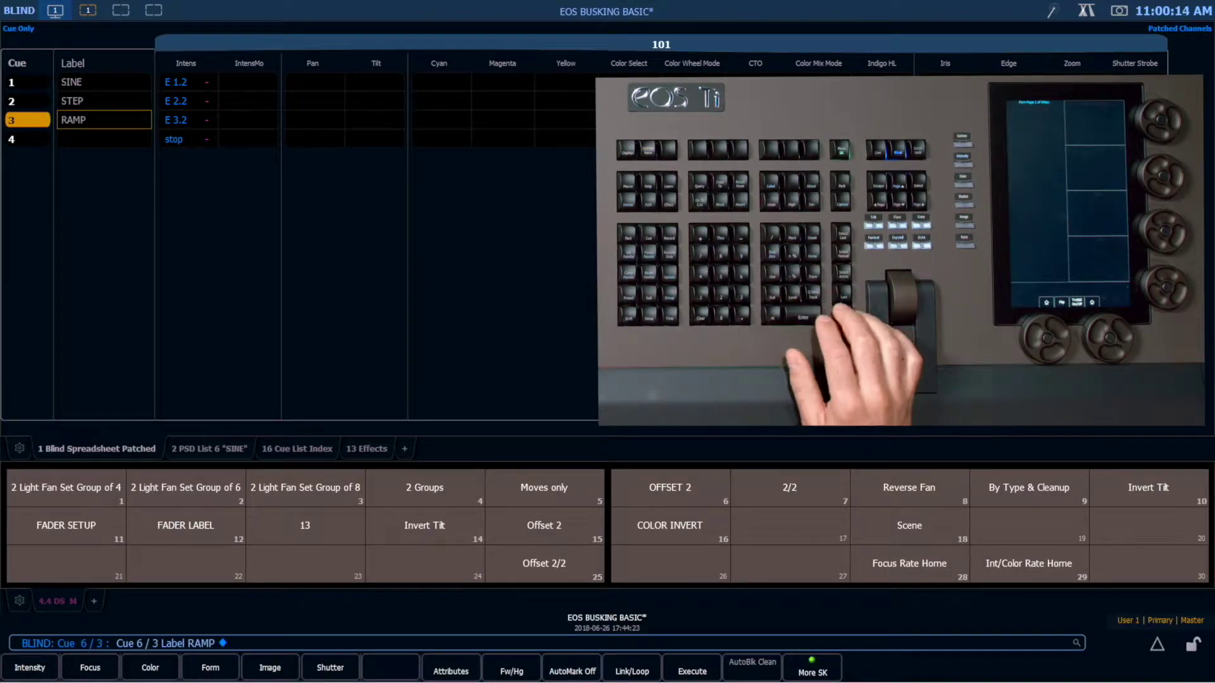
In cue 6/4, use Macro 13 to apply Effect 4 in random order to All Spots (Group 1) minus Floor Spots (Group 25).
{"action": "key", "text": "g"}
{"action": "left_click", "coordinate": [35, 202]}
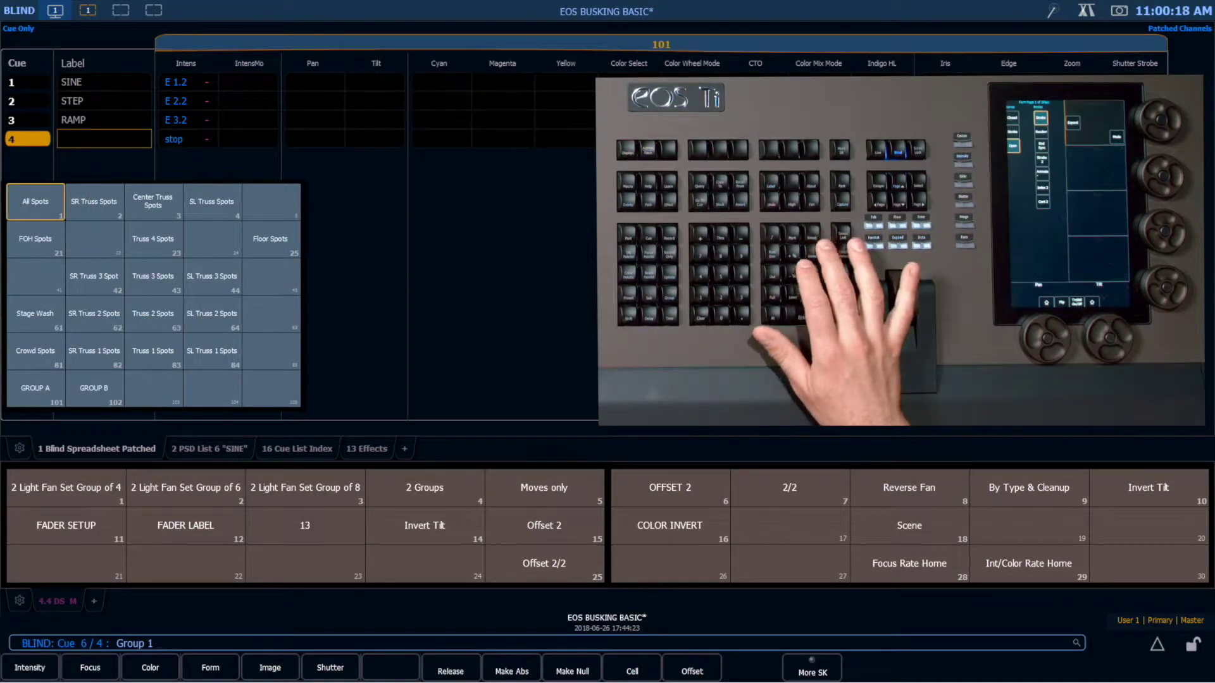
{"action": "left_click", "coordinate": [270, 240]}
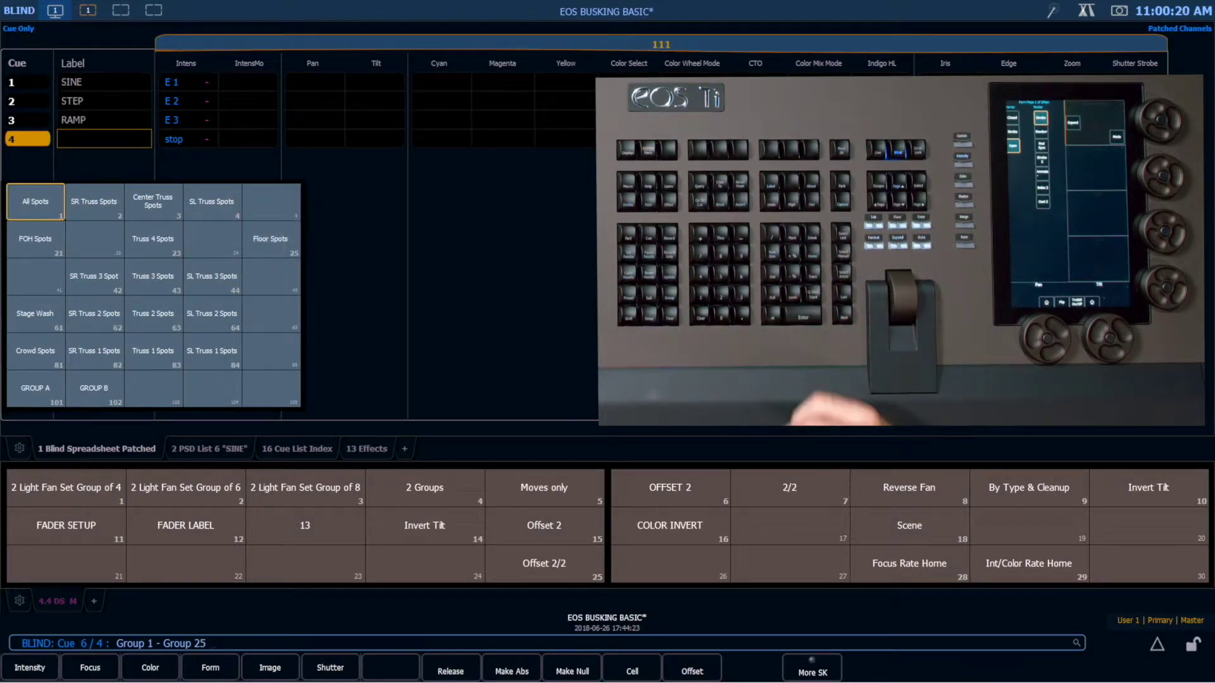
{"action": "left_click", "coordinate": [305, 526]}
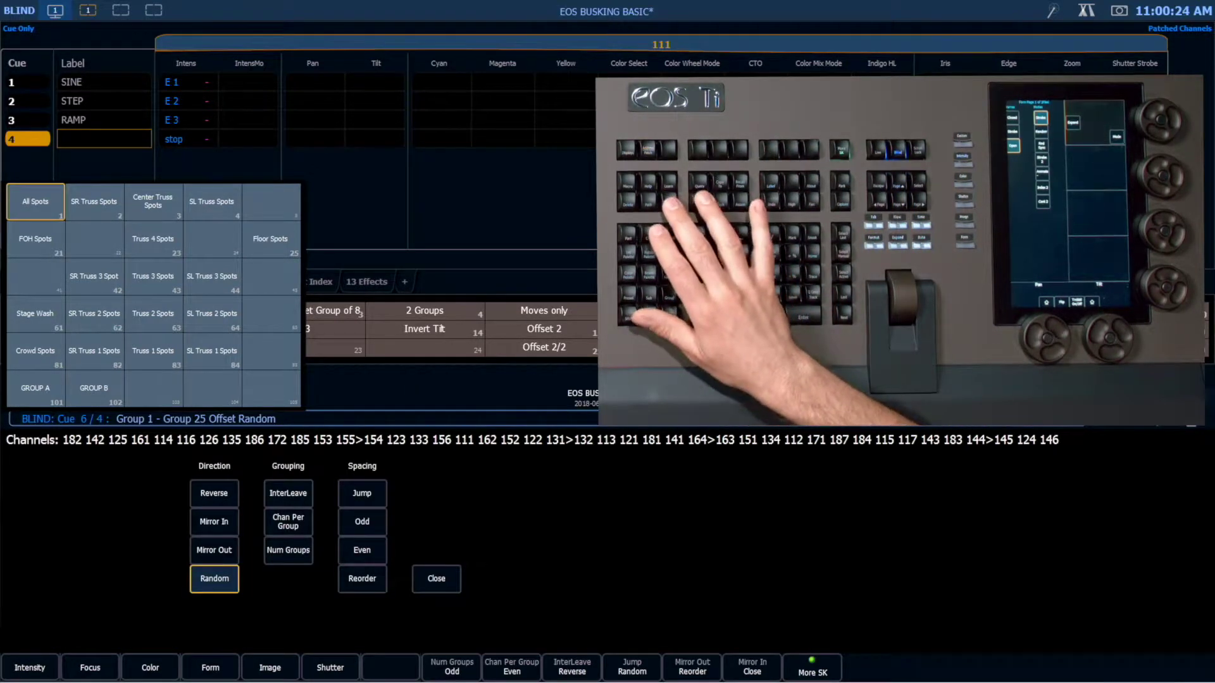
{"action": "key", "text": "e"}
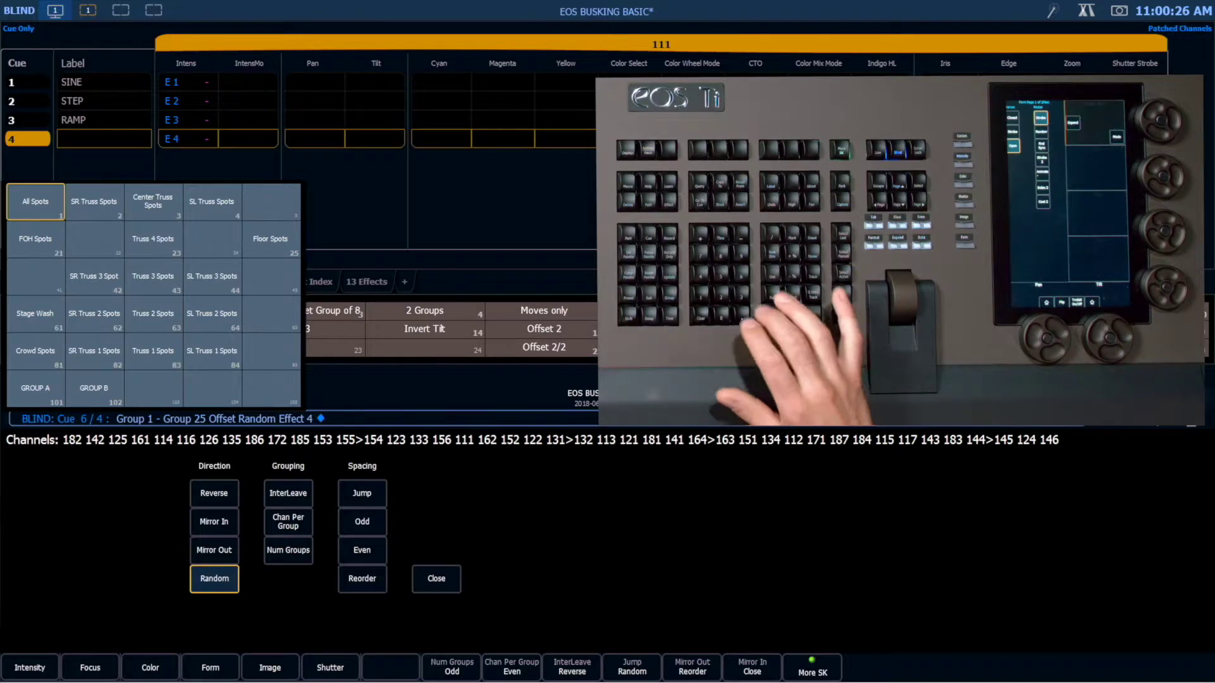
{"action": "key", "text": "Return"}
Apply Effect 4.2 in random order to Floor Spots (Group 25) in cue 6/4.
{"action": "left_click", "coordinate": [271, 240]}
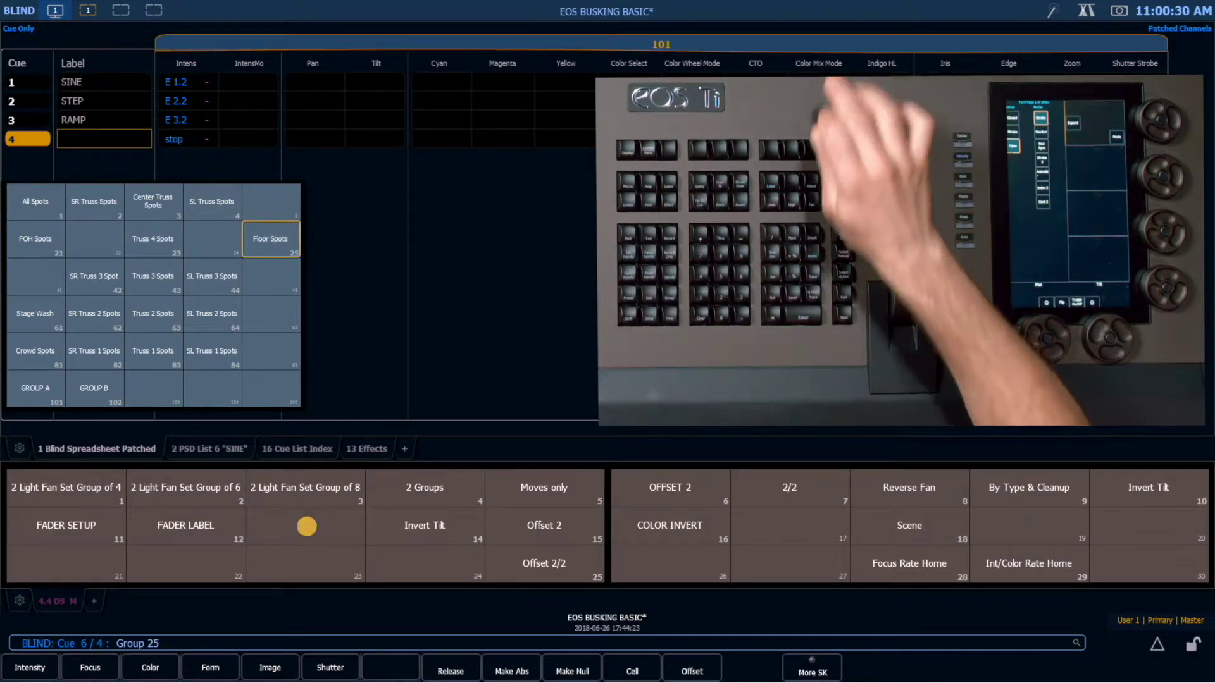
{"action": "key", "text": "o"}
{"action": "key", "text": "e"}
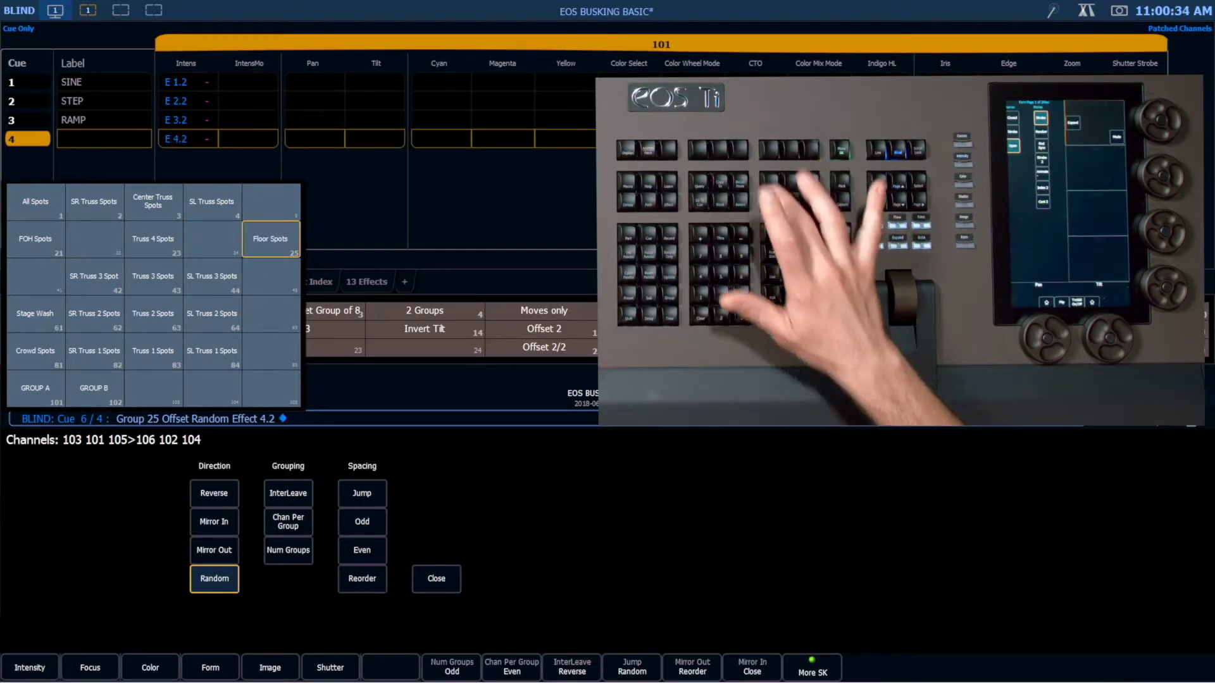
{"action": "key", "text": "Return"}
Label cue 6/4 as BURST and clear the command line.
{"action": "type", "text": "l BURST"}
{"action": "key", "text": "Return"}
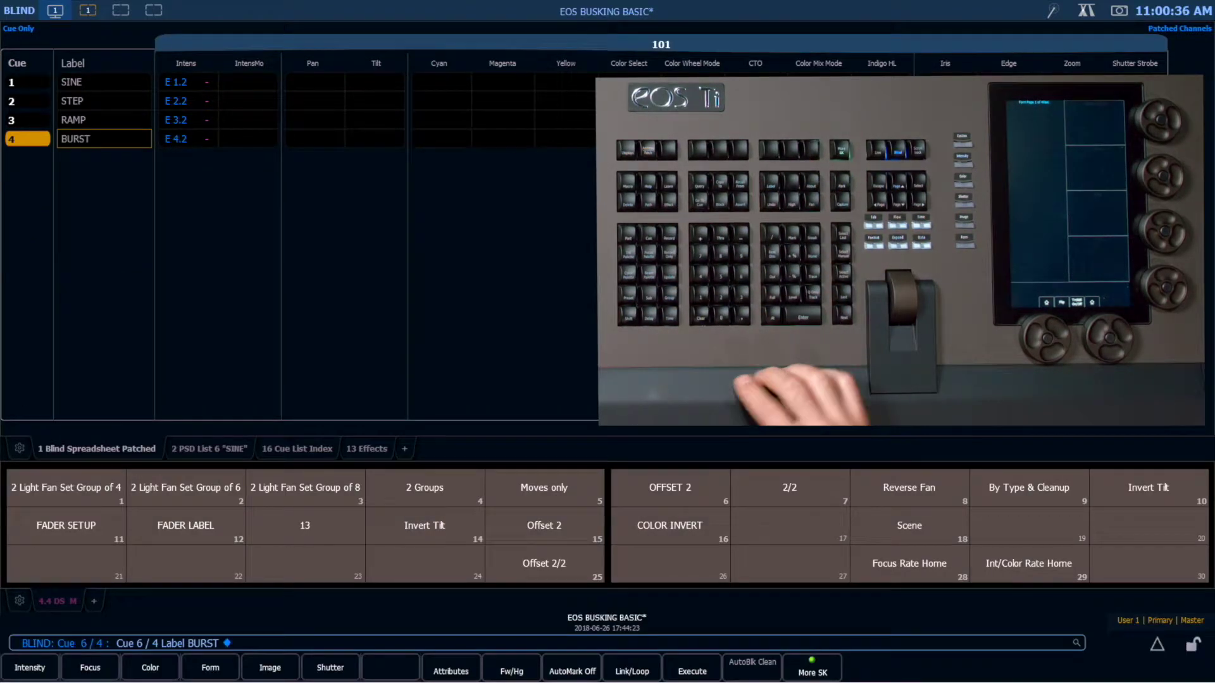
{"action": "key", "text": "BackSpace"}
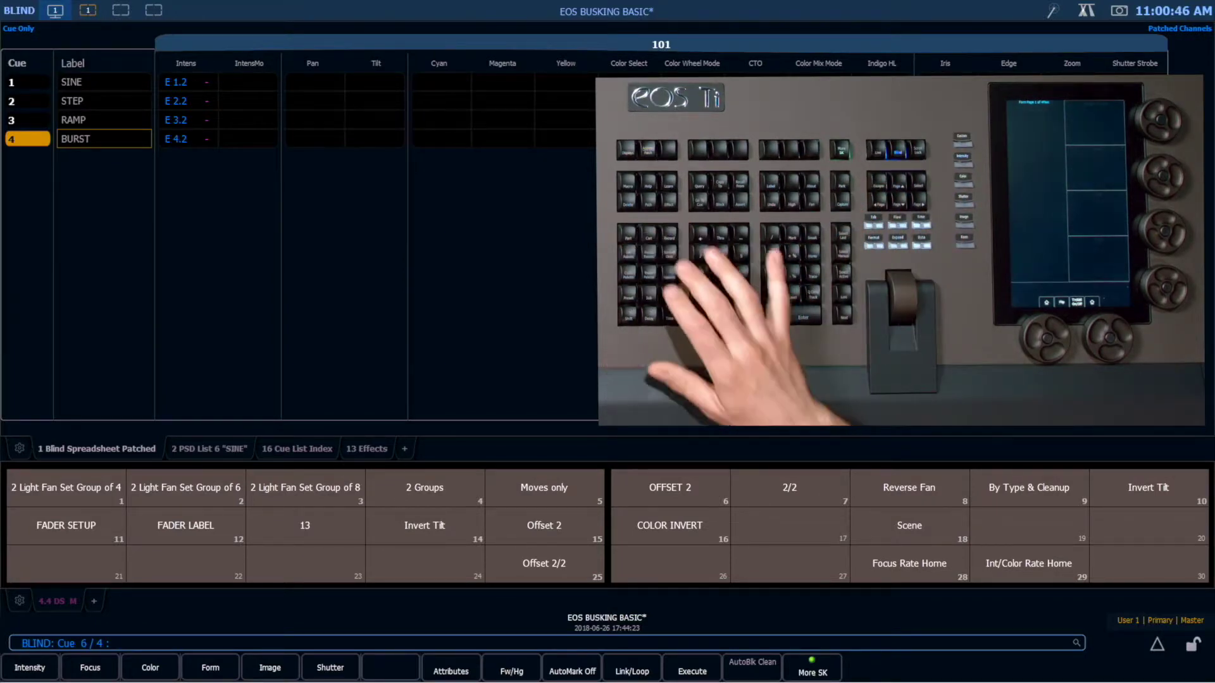
Label cue list 6 as Spot IntFX.
{"action": "type", "text": "q6/"}
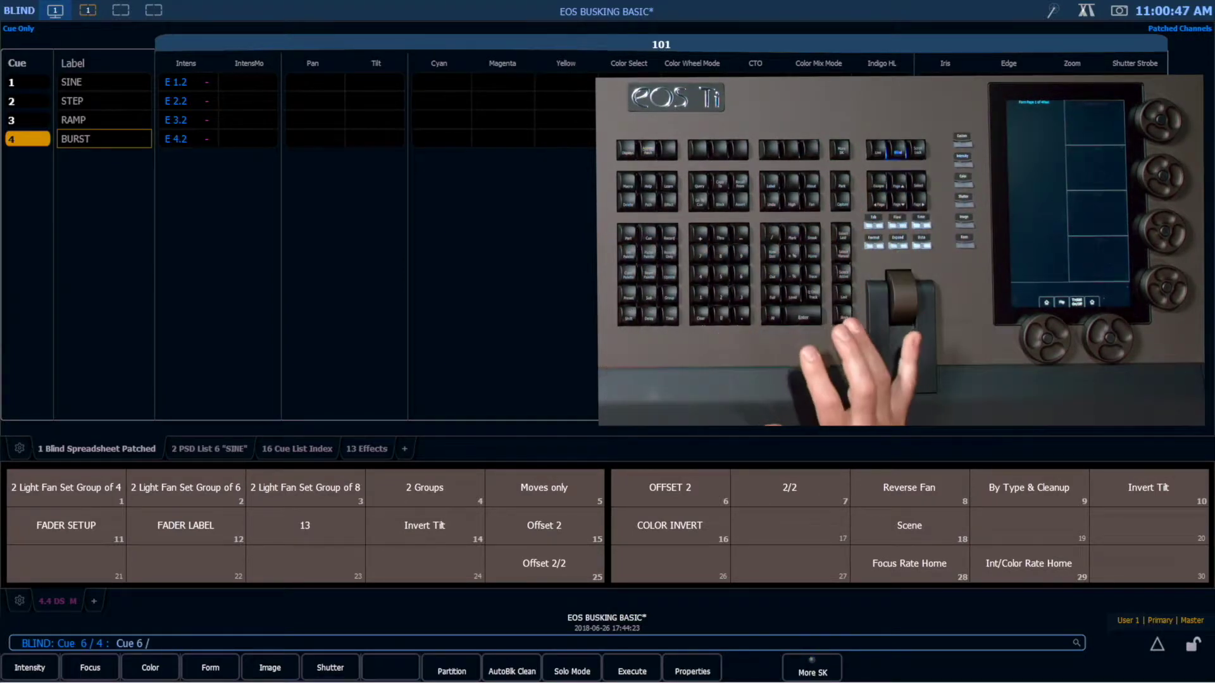
{"action": "type", "text": "l"}
{"action": "key", "text": "BackSpace"}
{"action": "type", "text": "S"}
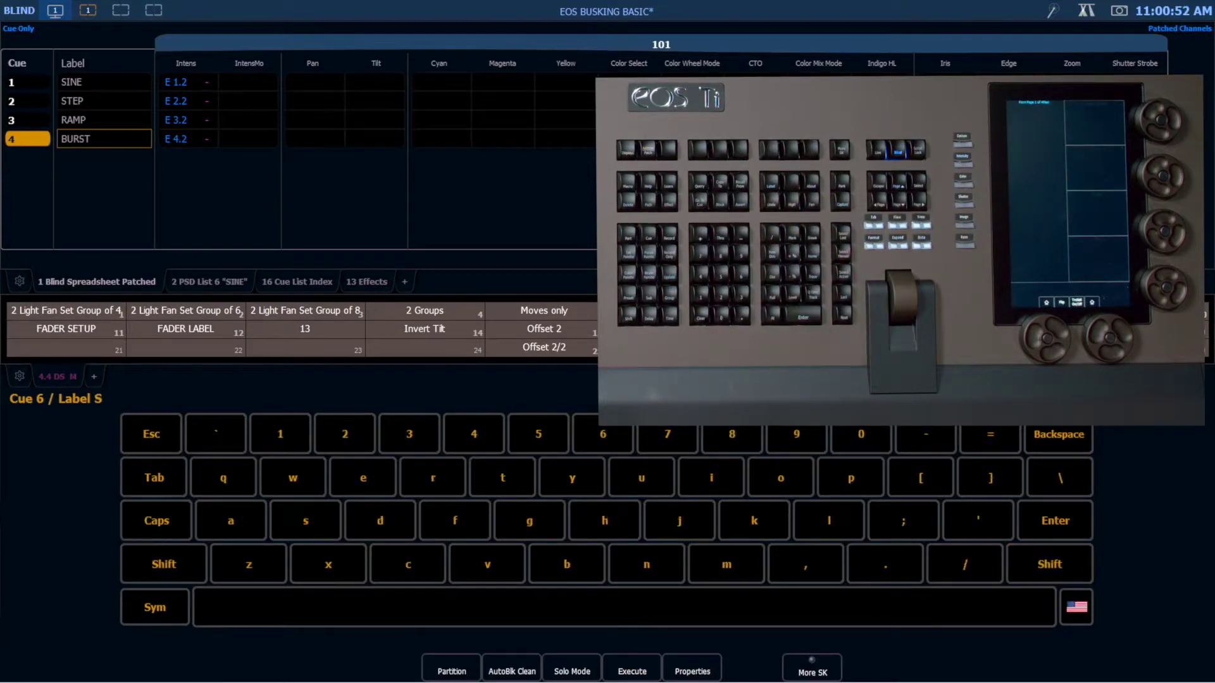
{"action": "type", "text": "pot I"}
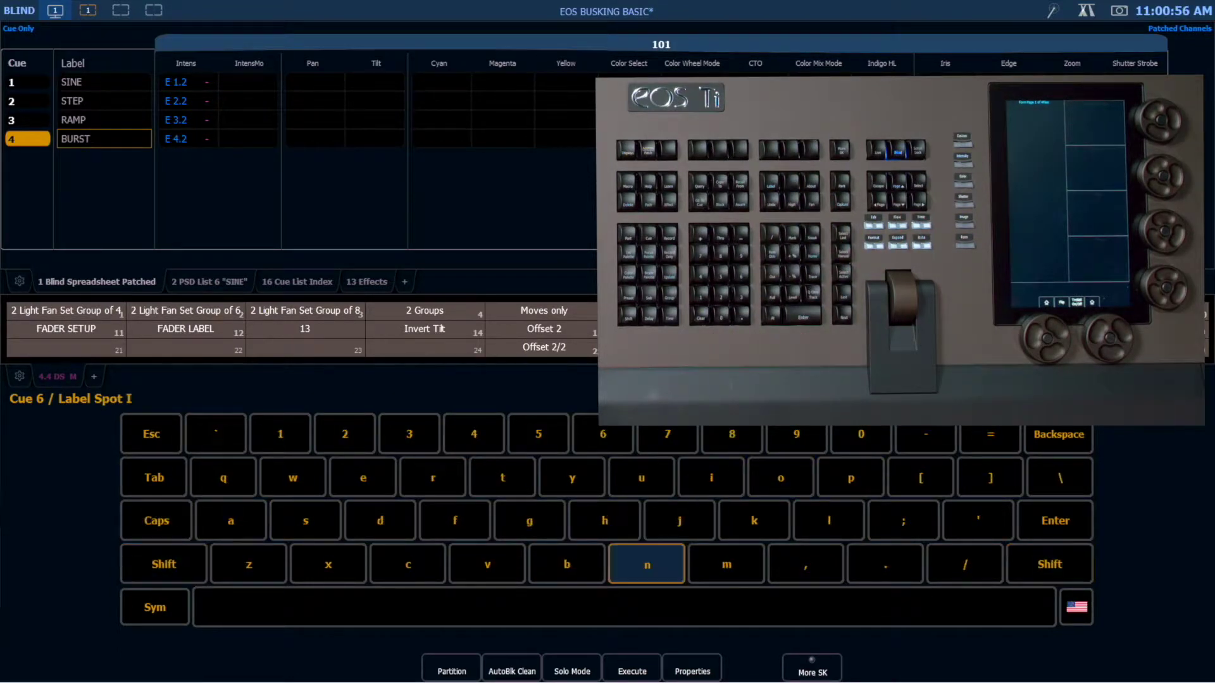
{"action": "type", "text": "ntFX"}
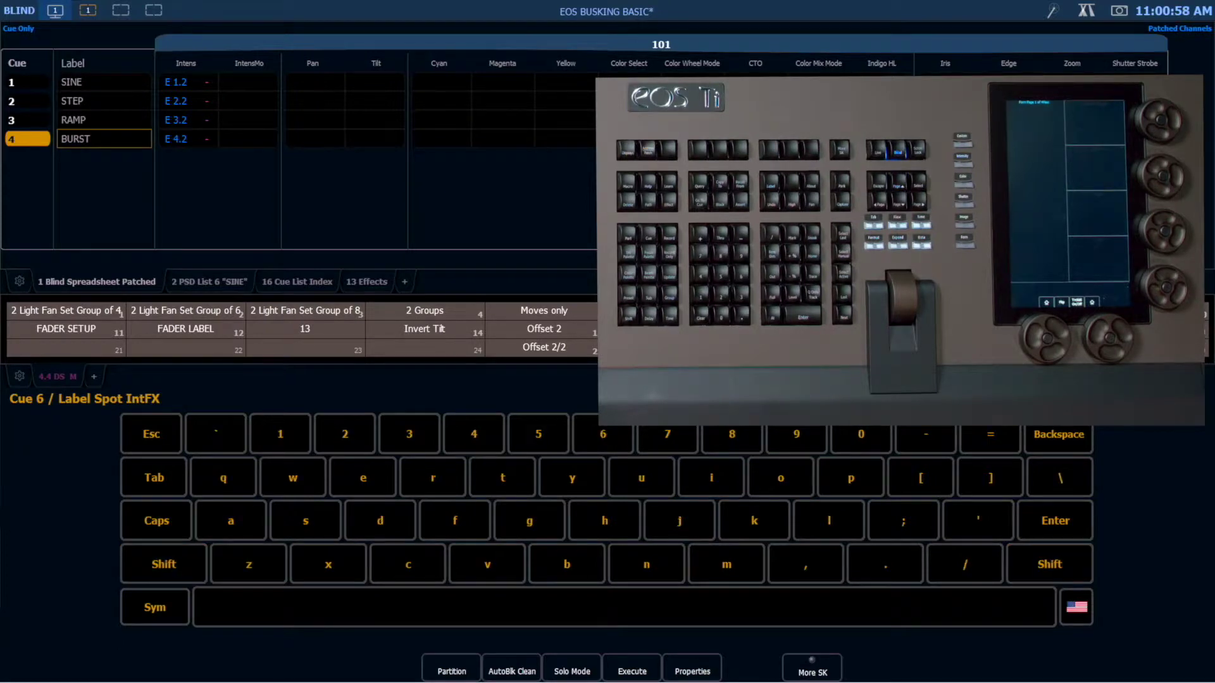
{"action": "key", "text": "Return"}
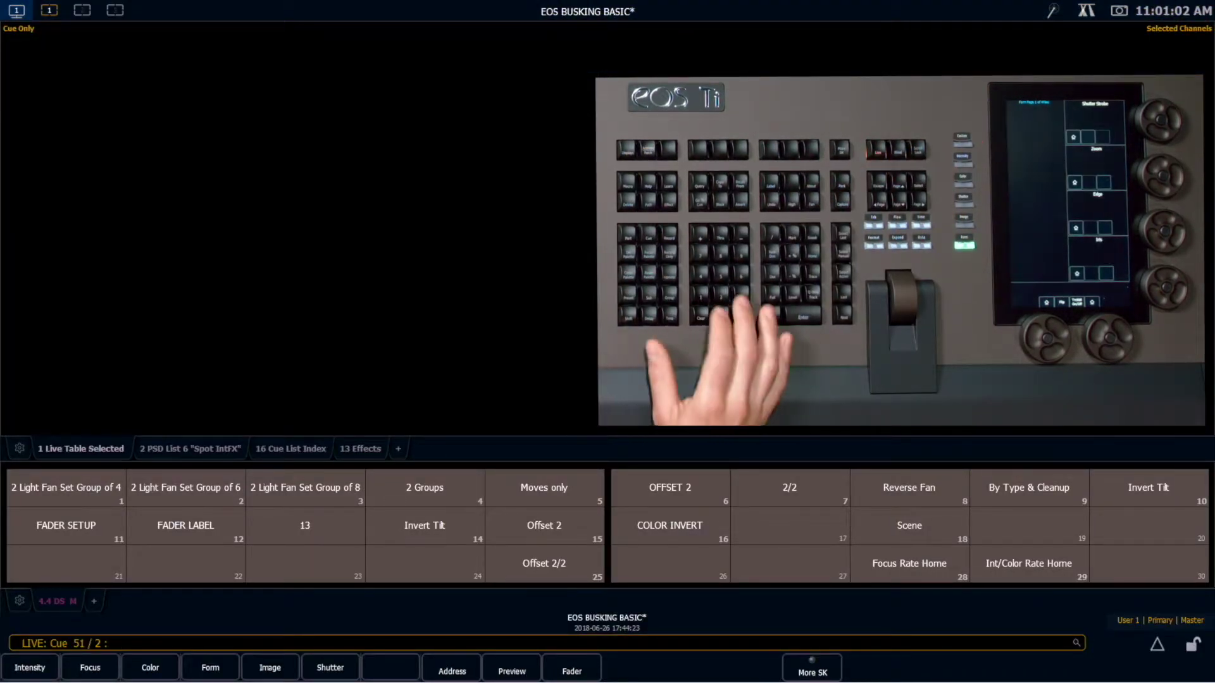
Start a command for cue list 6 in Live.
{"action": "type", "text": "q6/"}
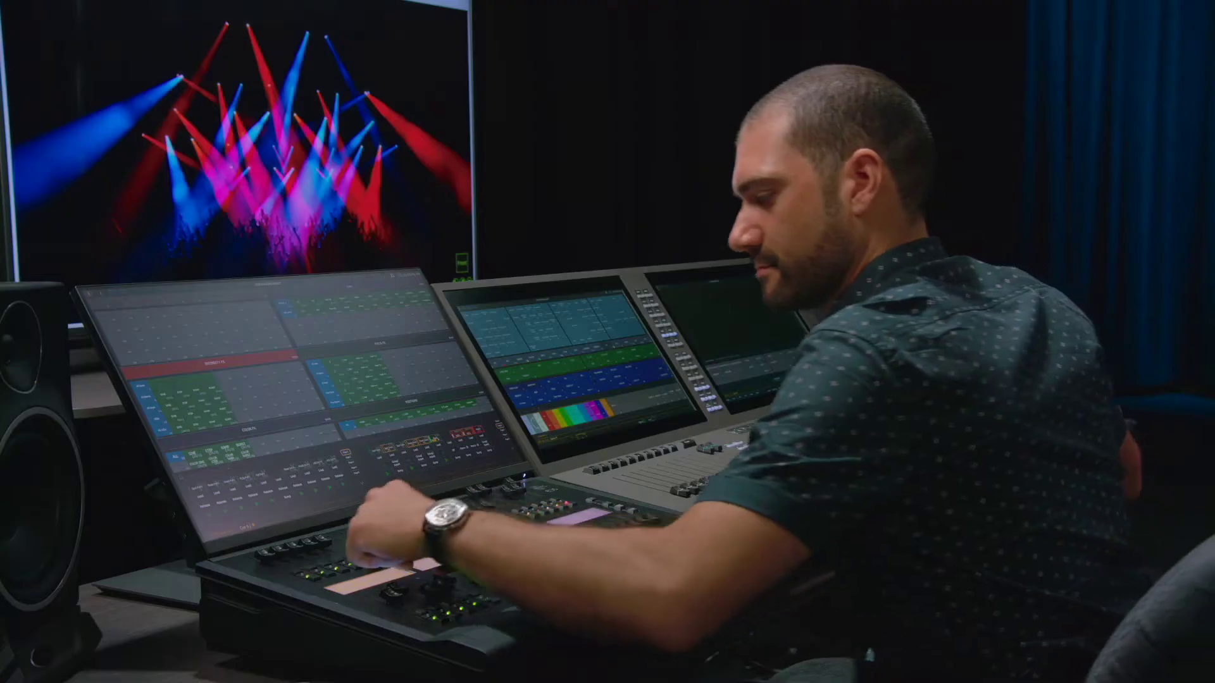